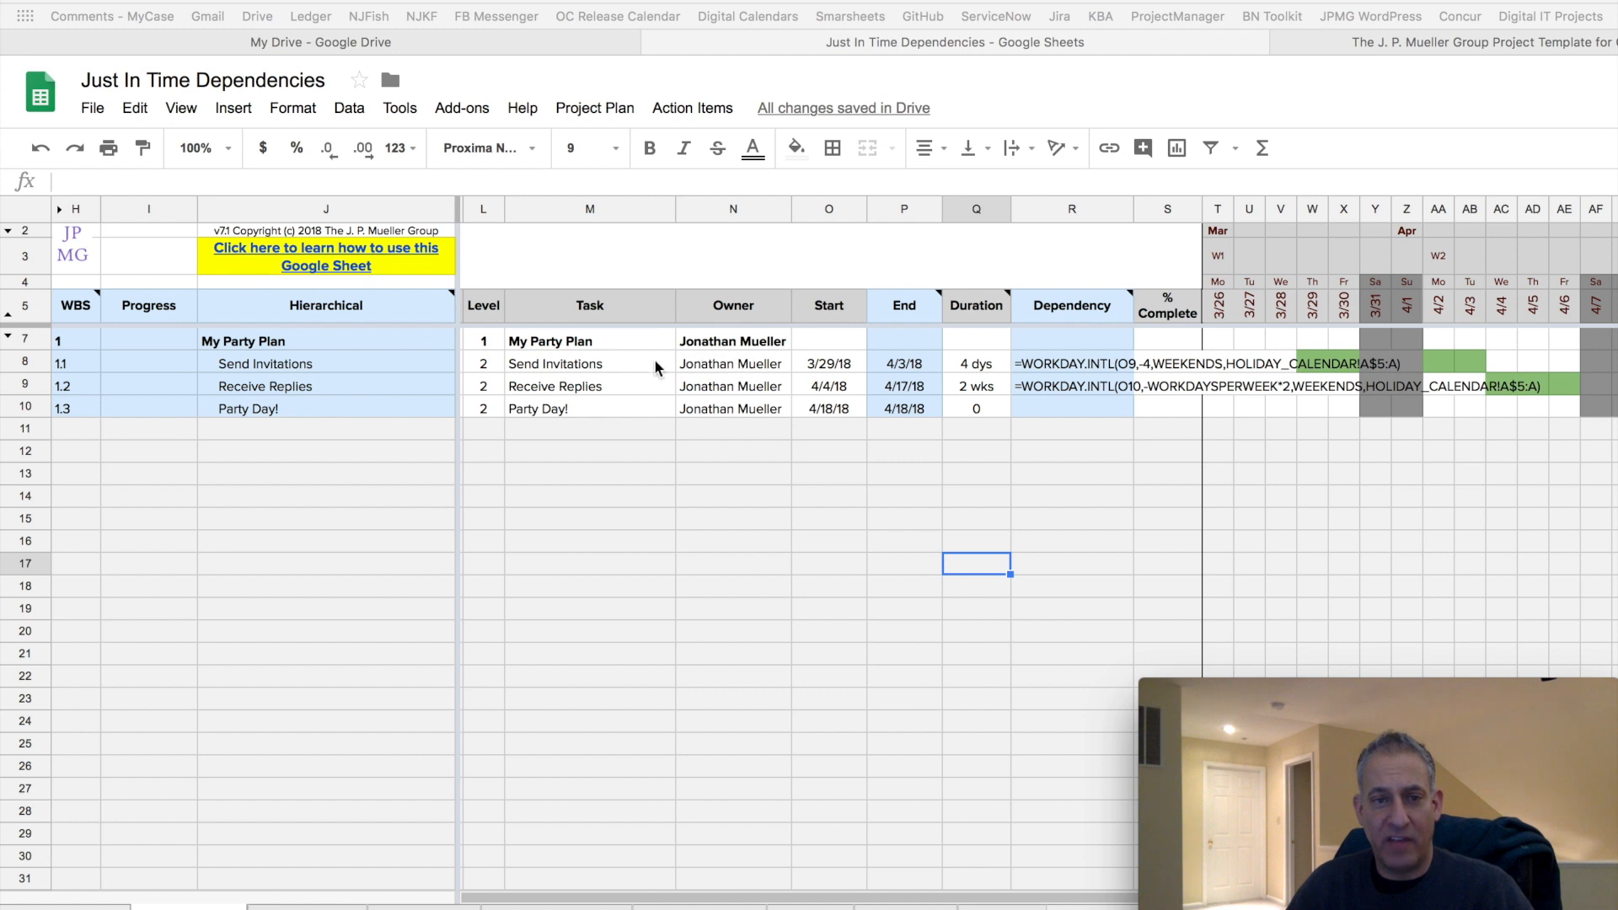
Inspect the task name, Start, End and Duration cells for the Receive Replies and Party Day! rows.
left_click(591, 392)
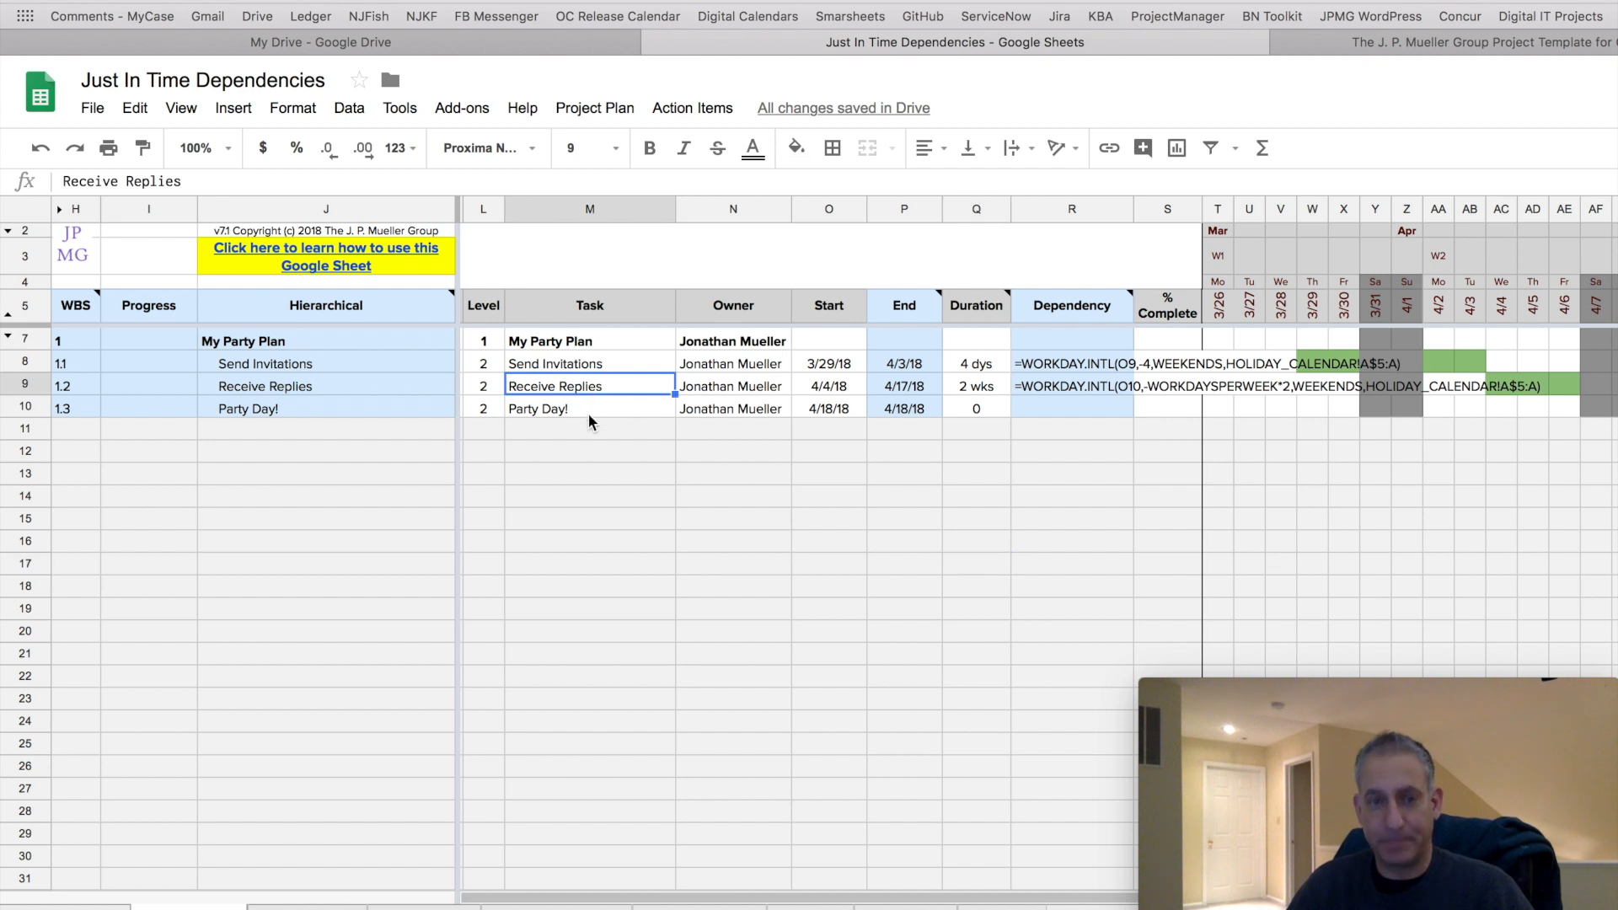
left_click(588, 413)
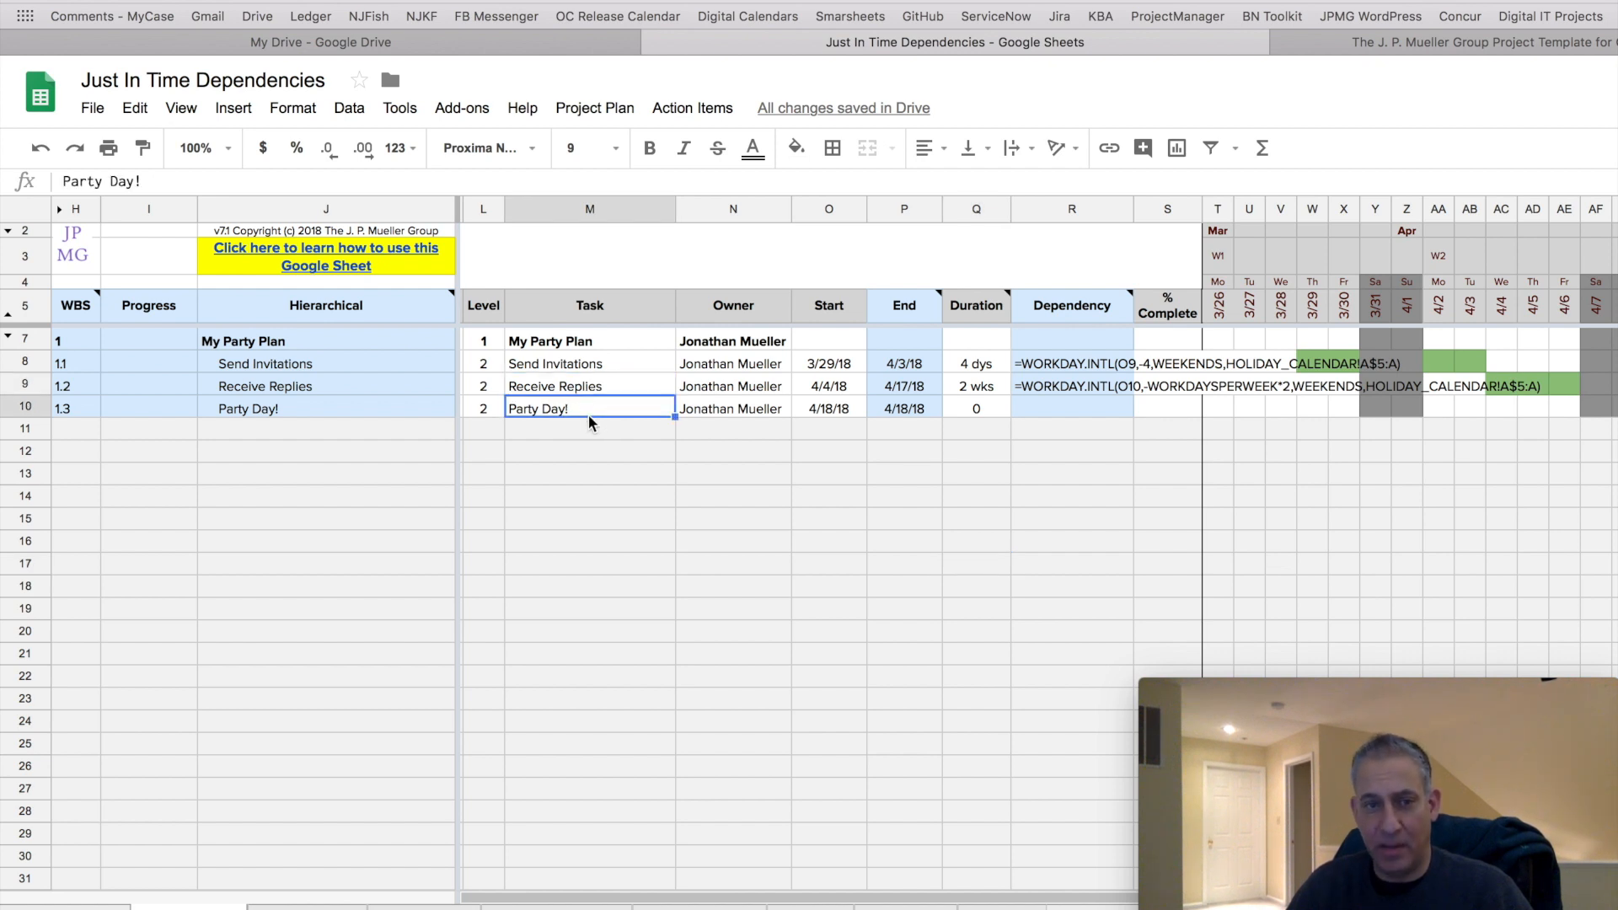
left_click(828, 411)
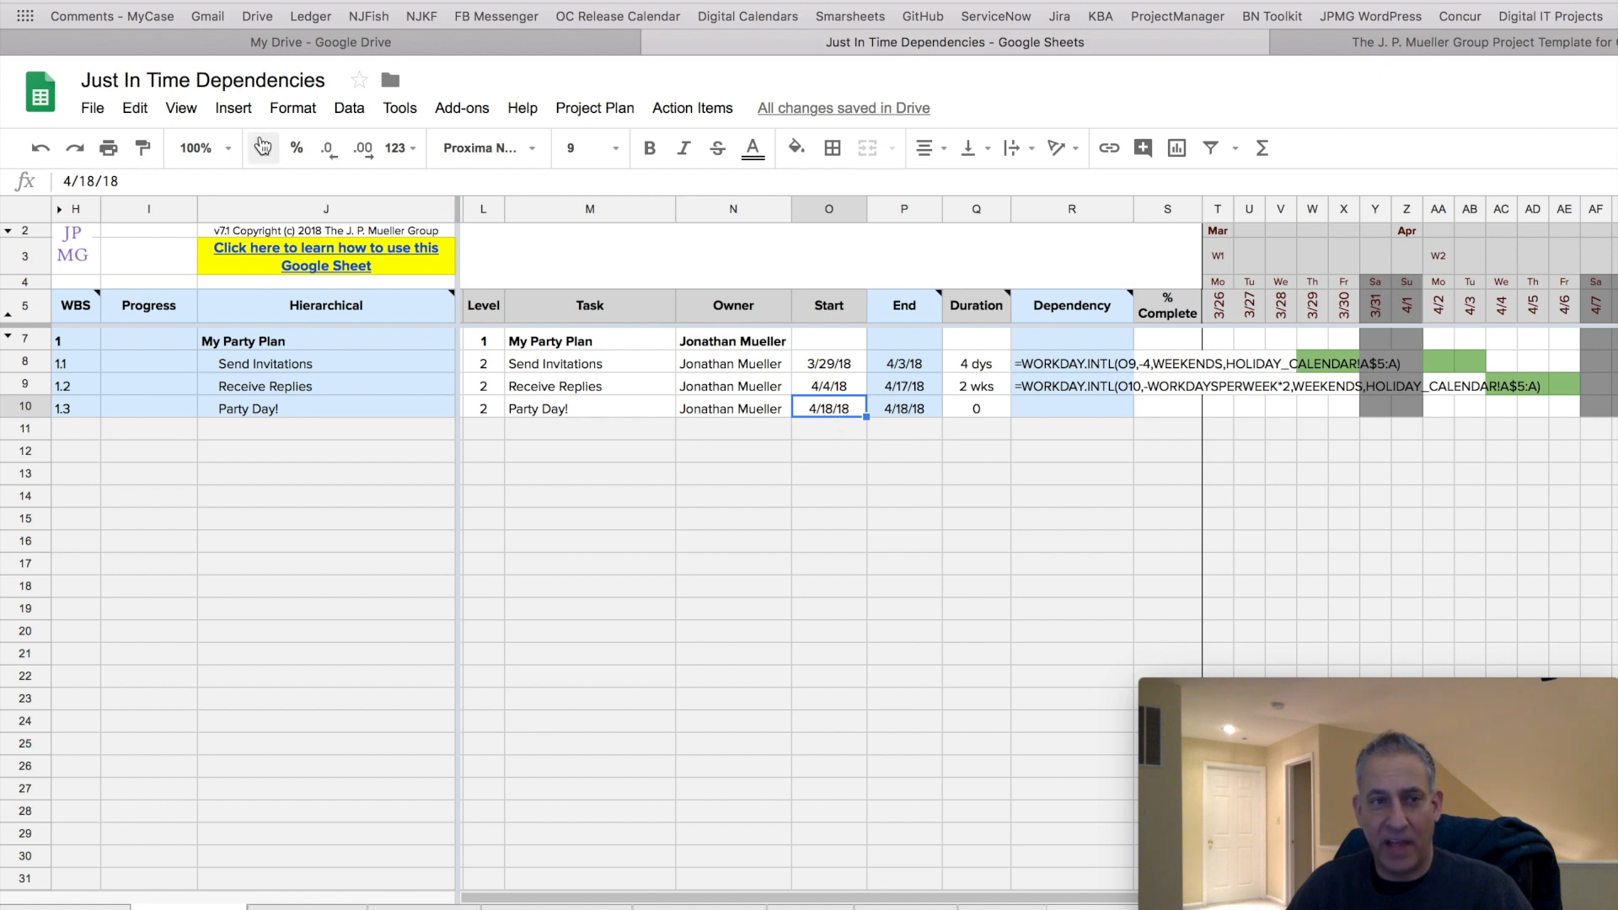
left_click(256, 173)
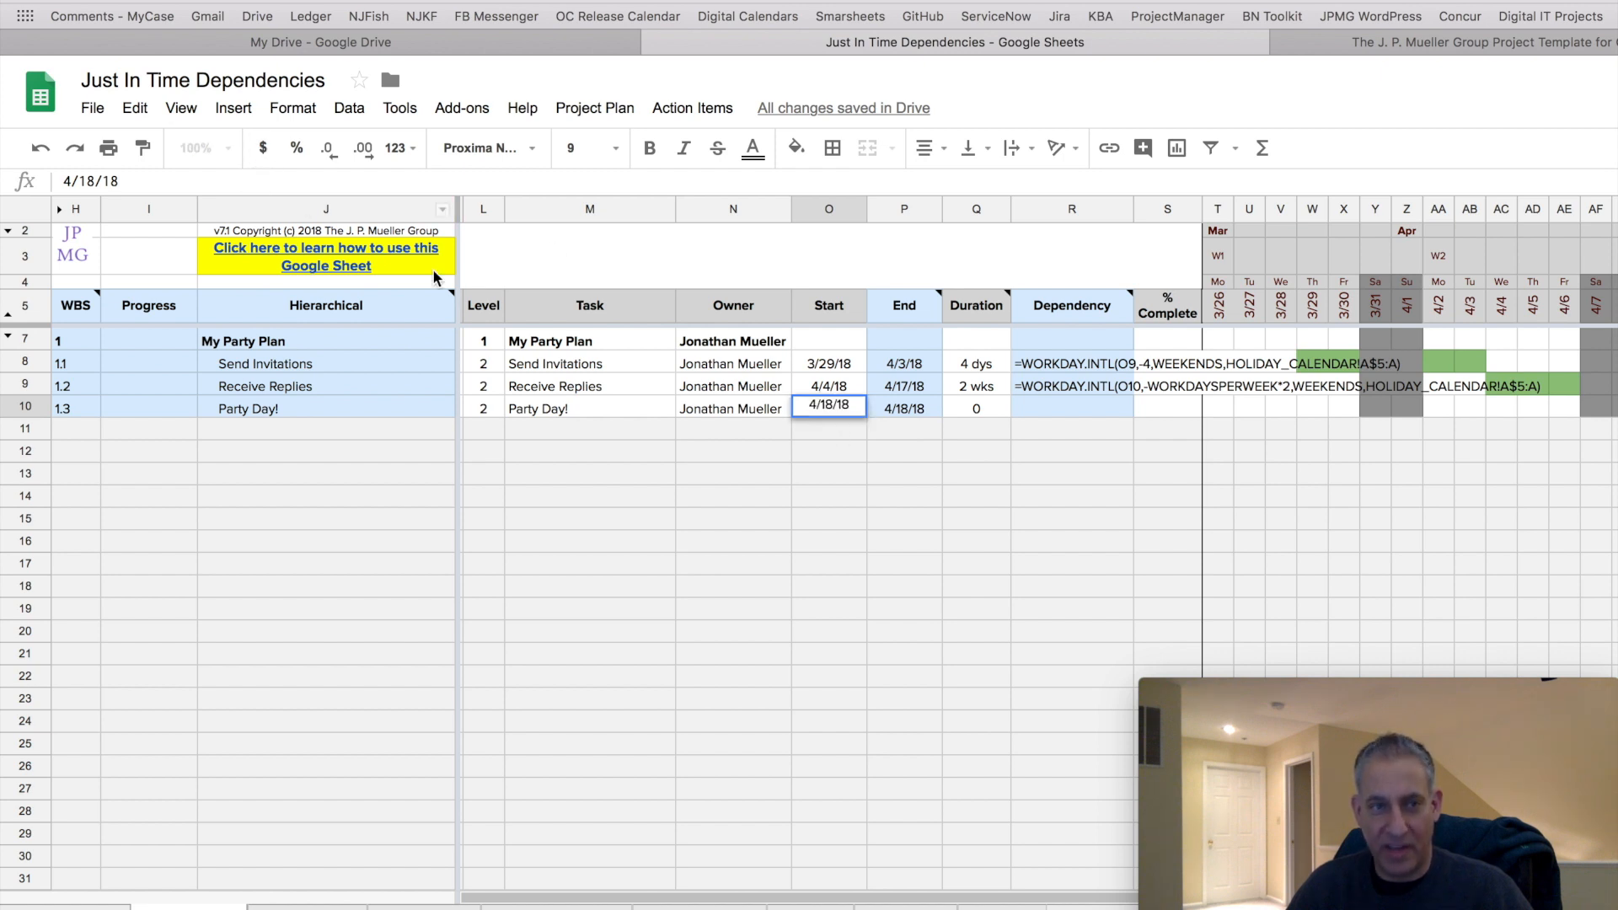
left_click(906, 433)
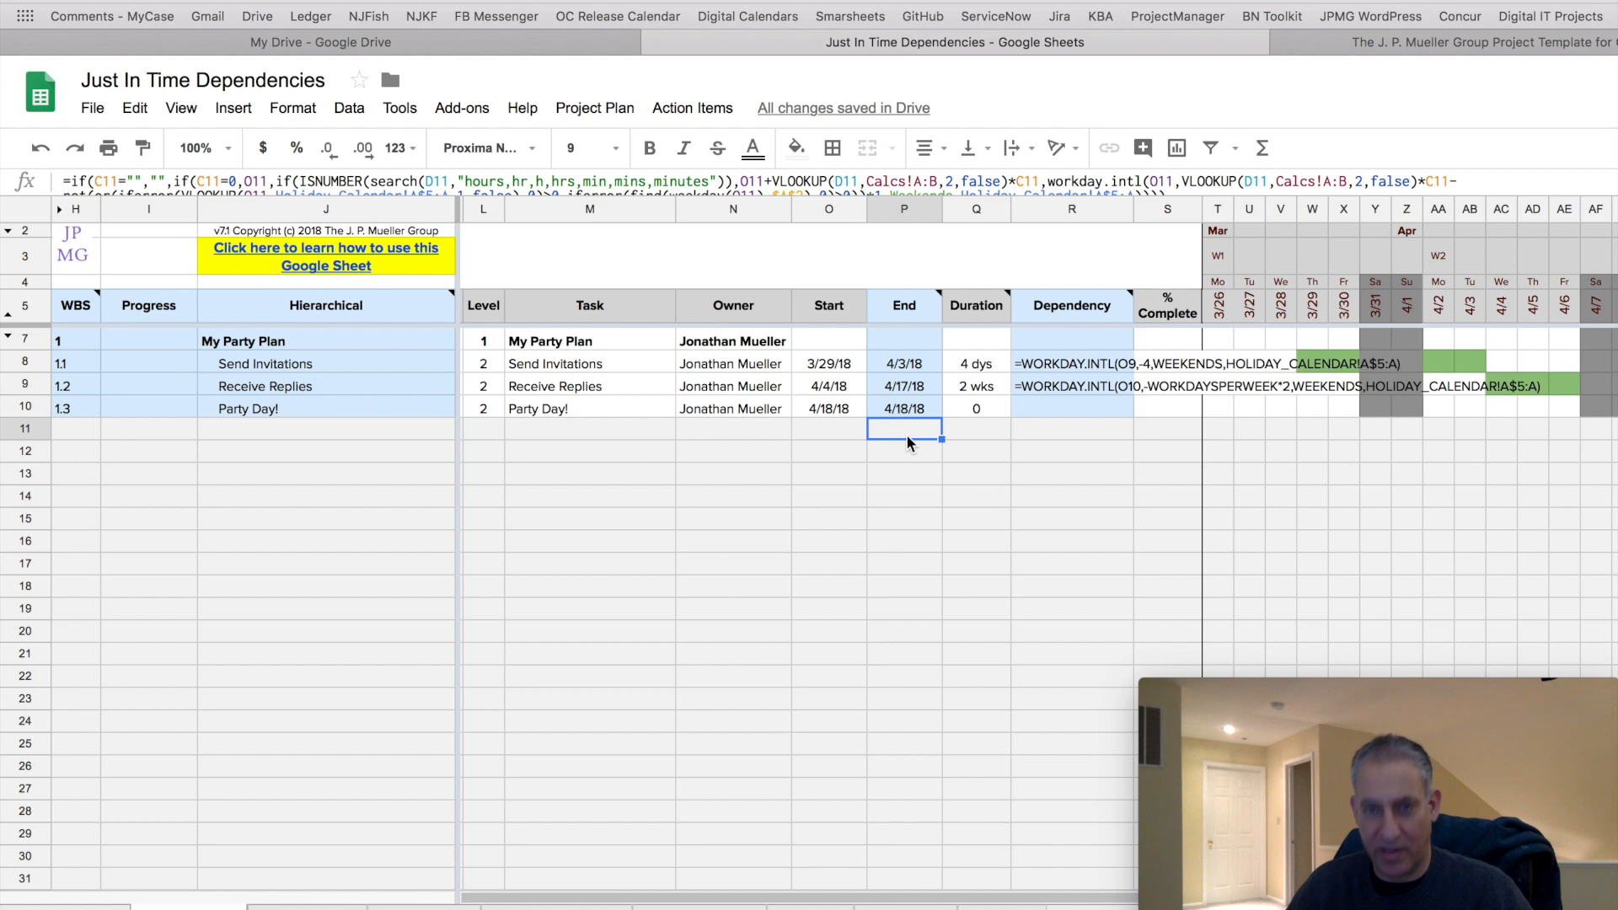
left_click(972, 411)
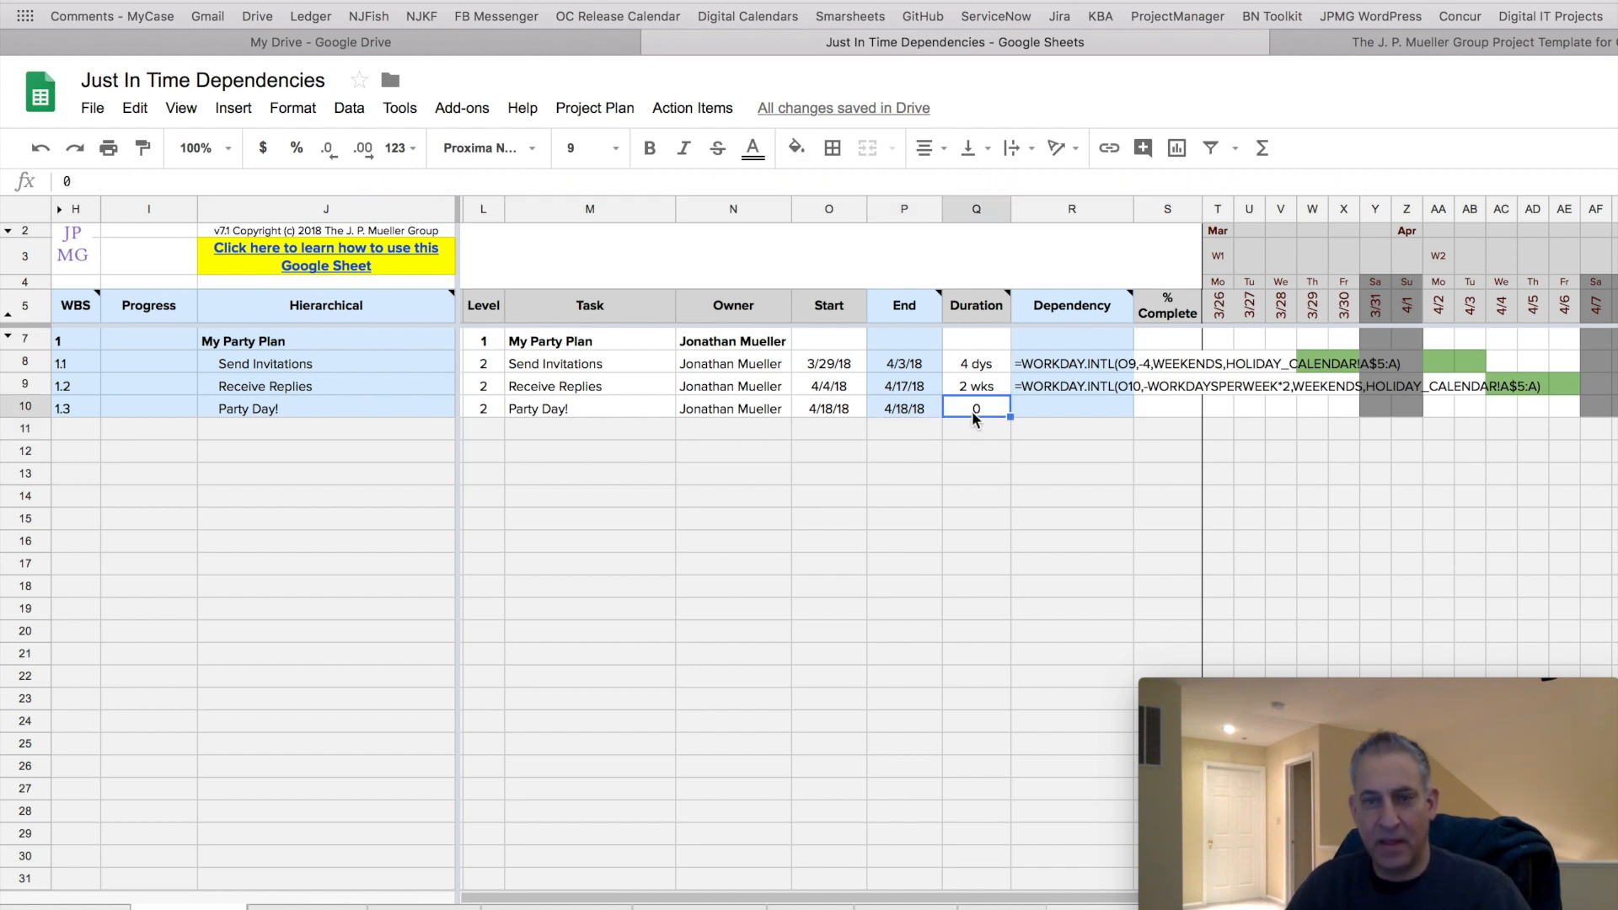
Inspect the Party Day! milestone marker in the Gantt chart timeline.
scroll(1348, 473, "right", 5)
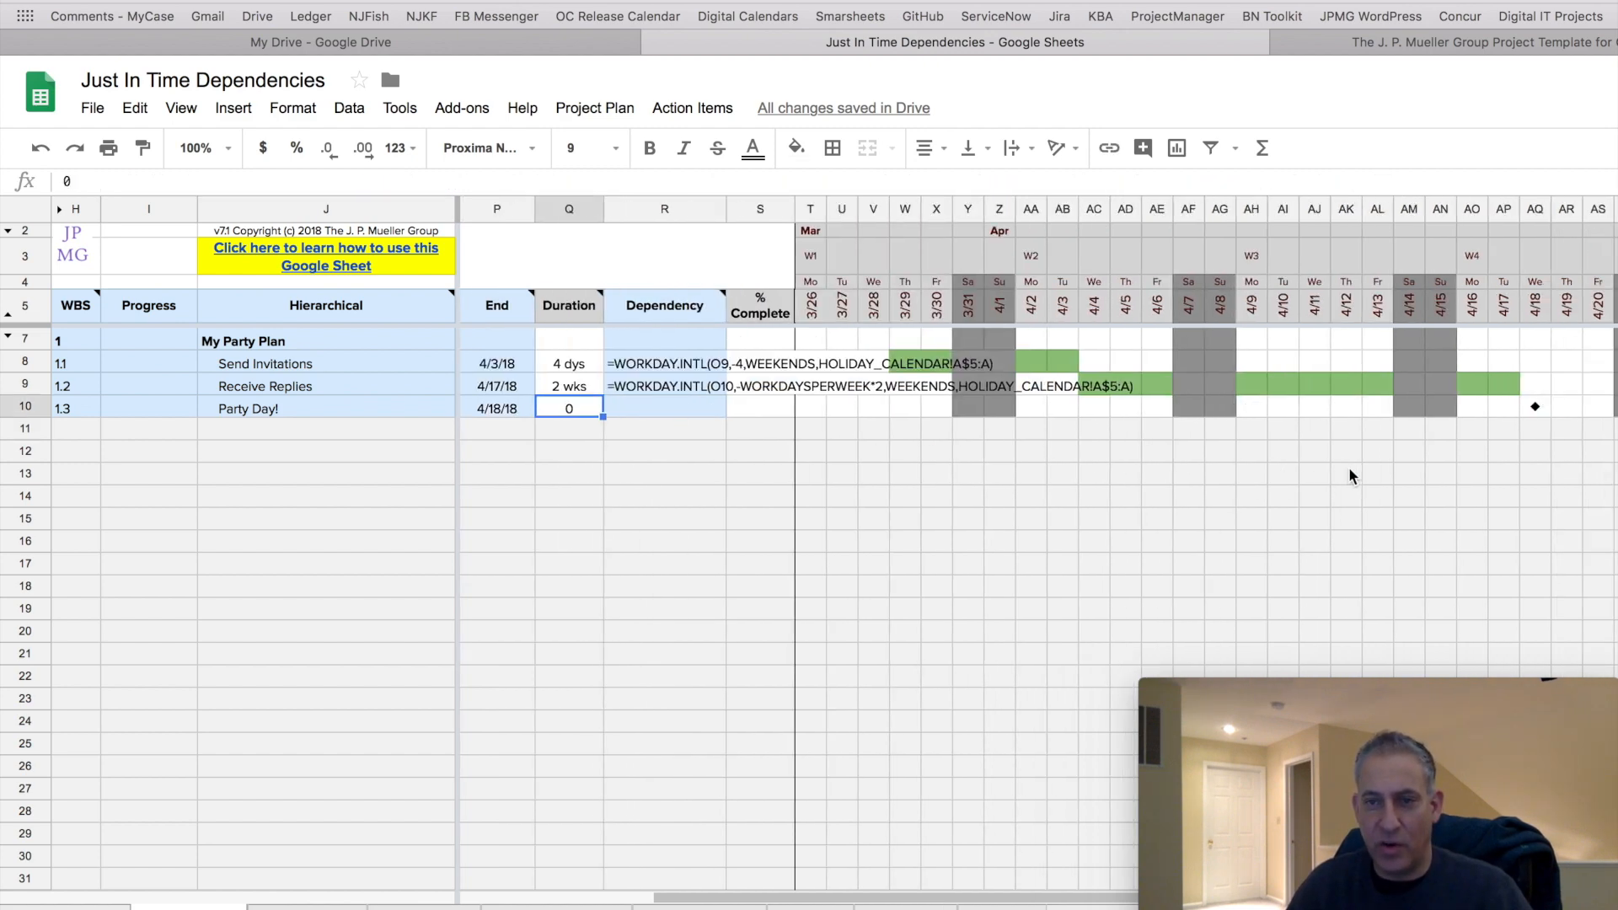
scroll(1348, 467, "right", 2)
left_click(1459, 409)
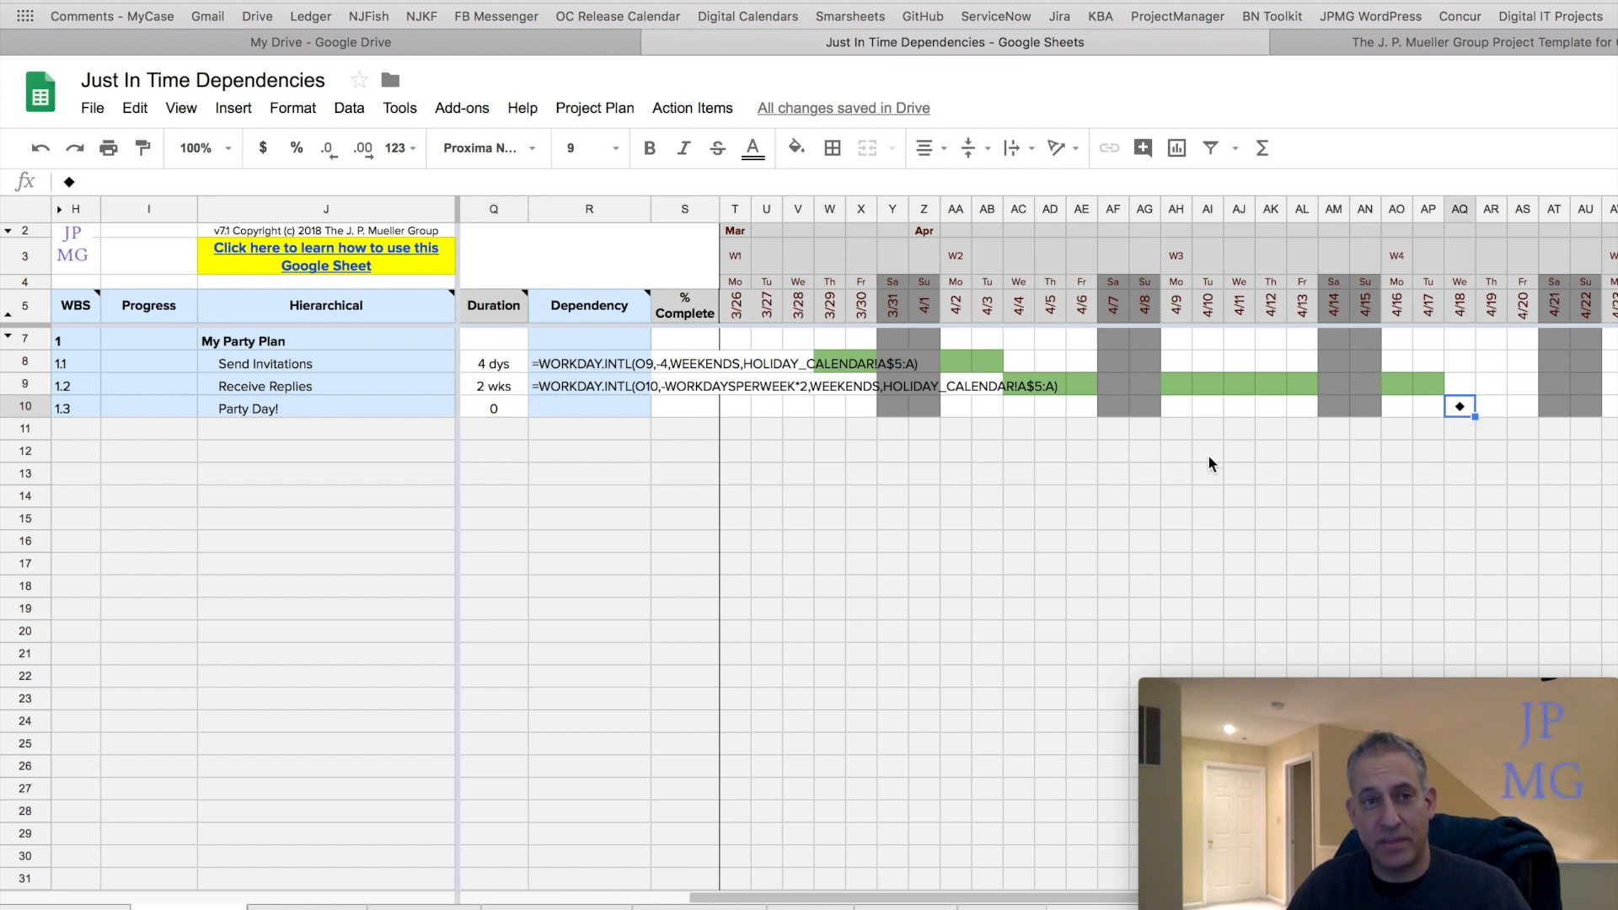
scroll(1209, 464, "left", 6)
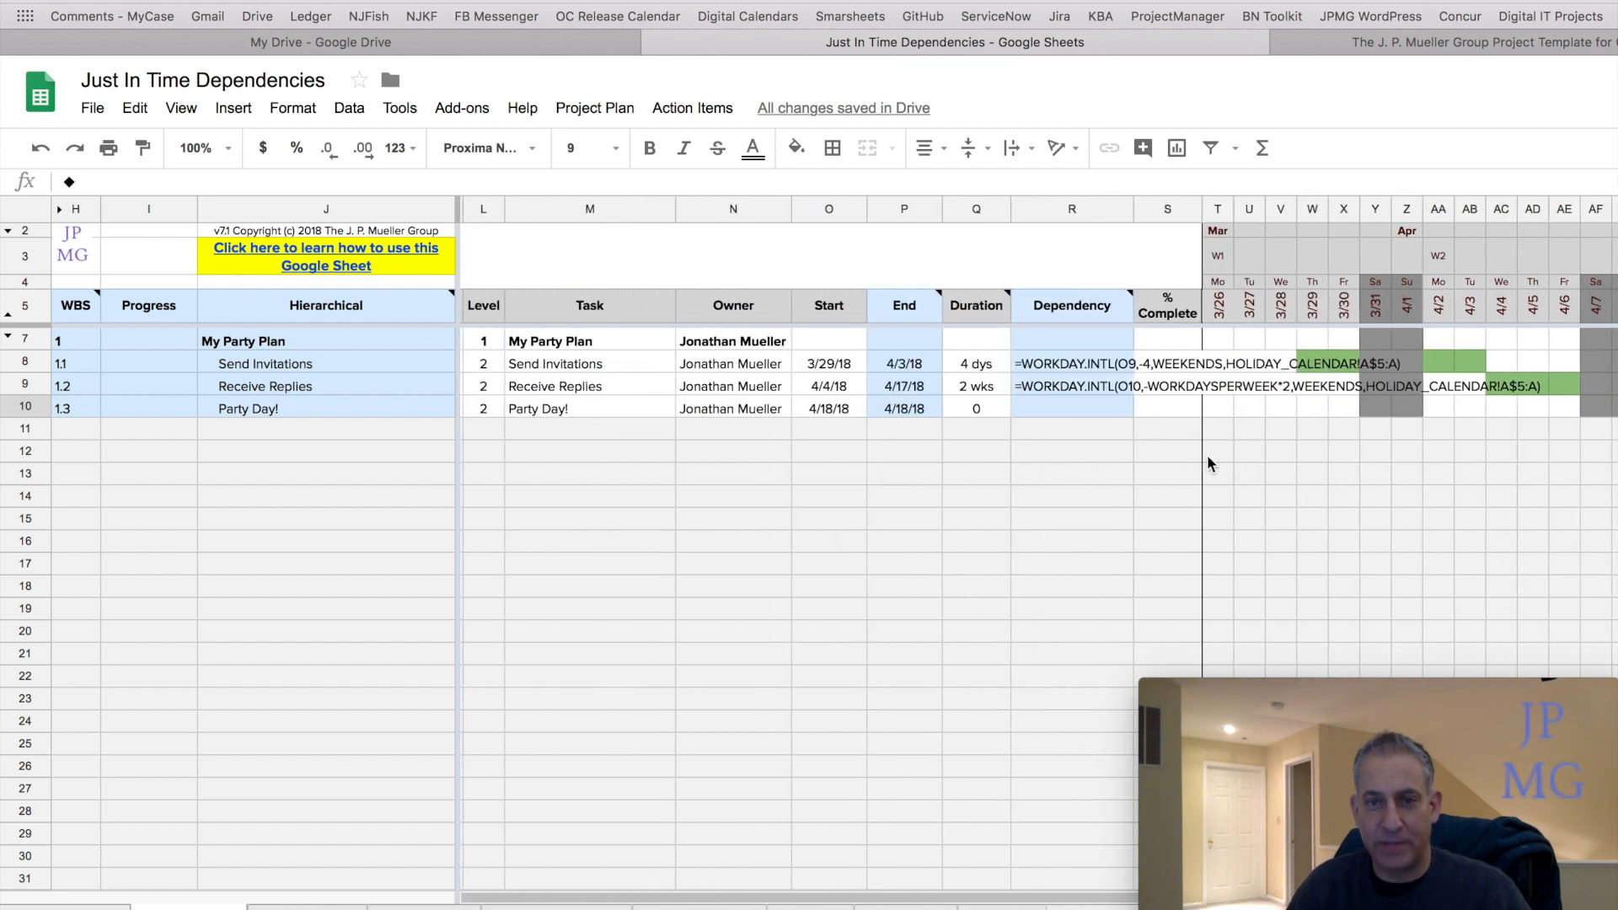
Open and examine the Receive Replies start date formula that counts back from the Party Day! start.
left_click(823, 388)
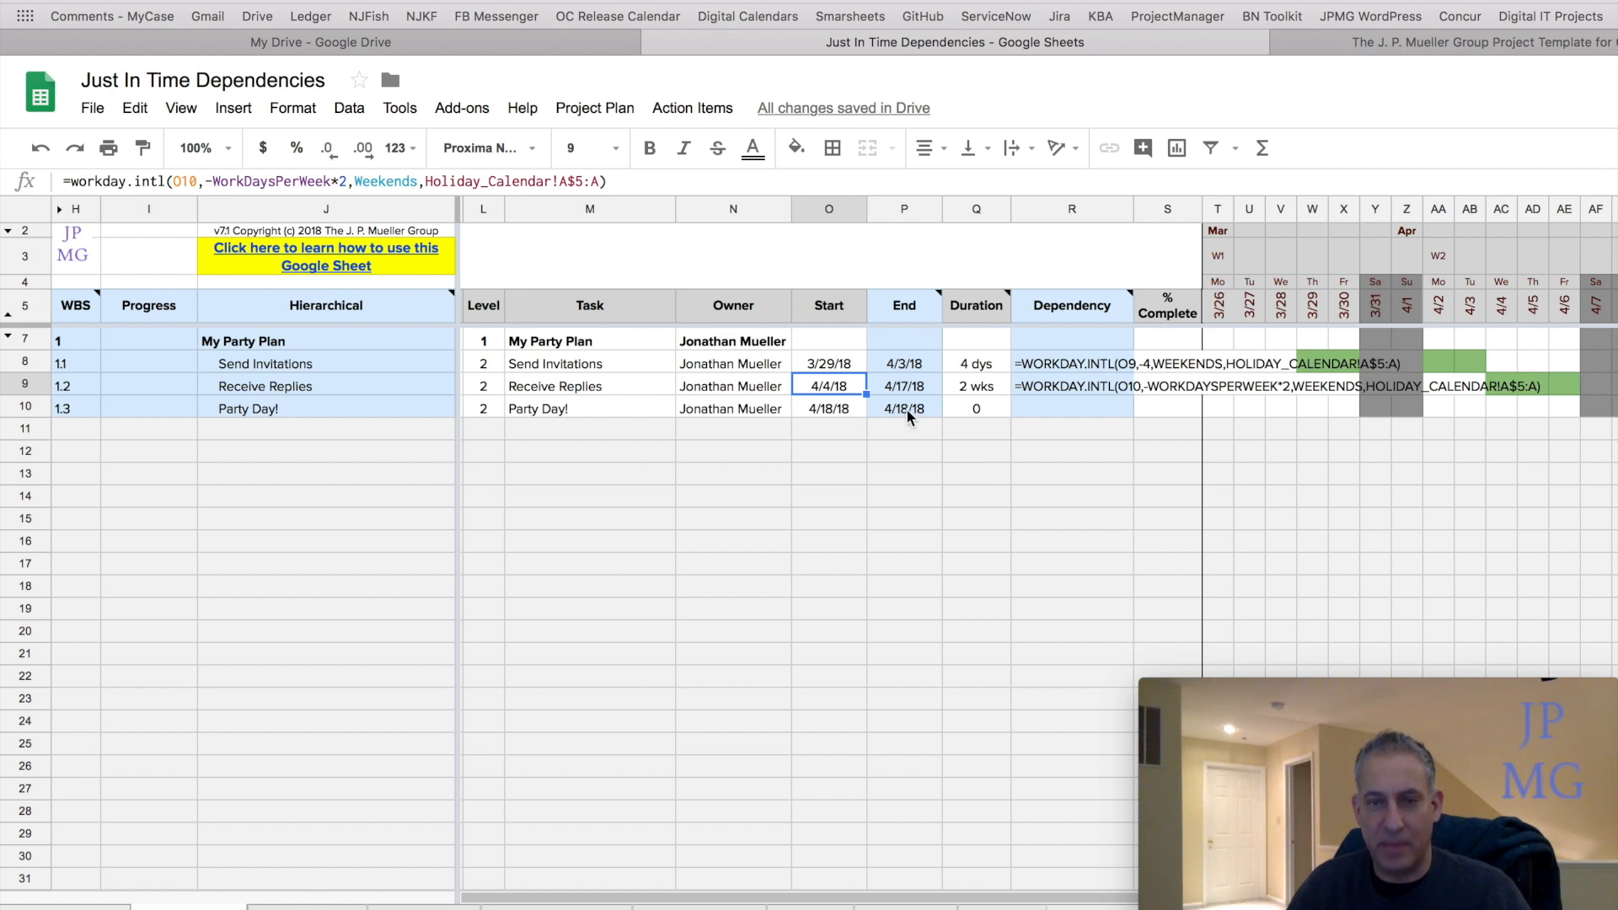
left_click(956, 388)
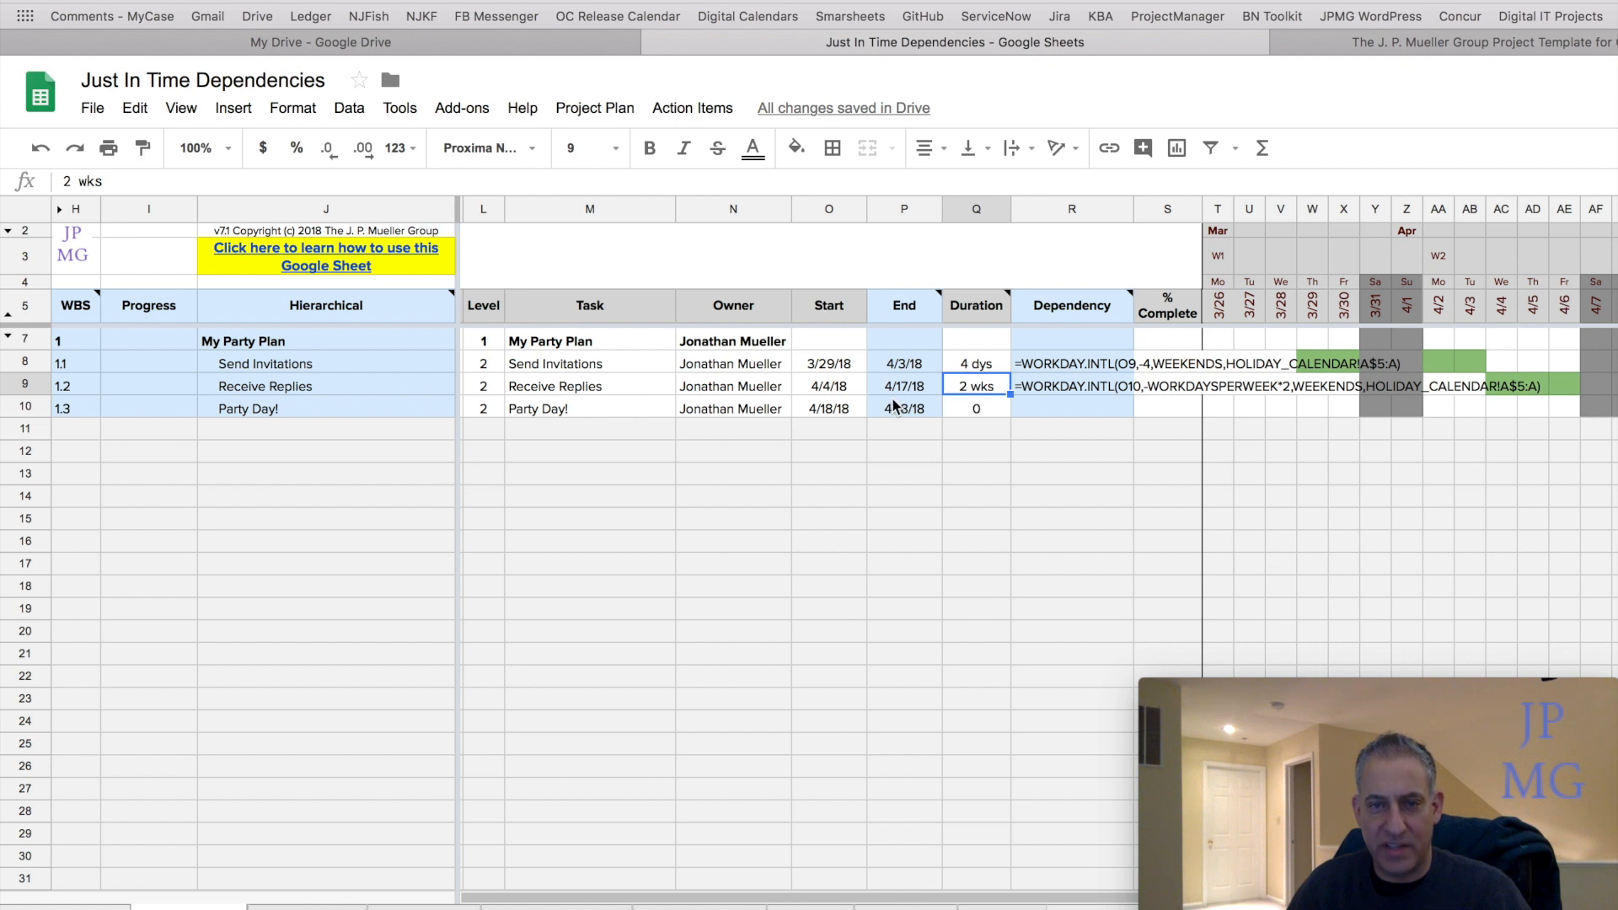
left_click(822, 396)
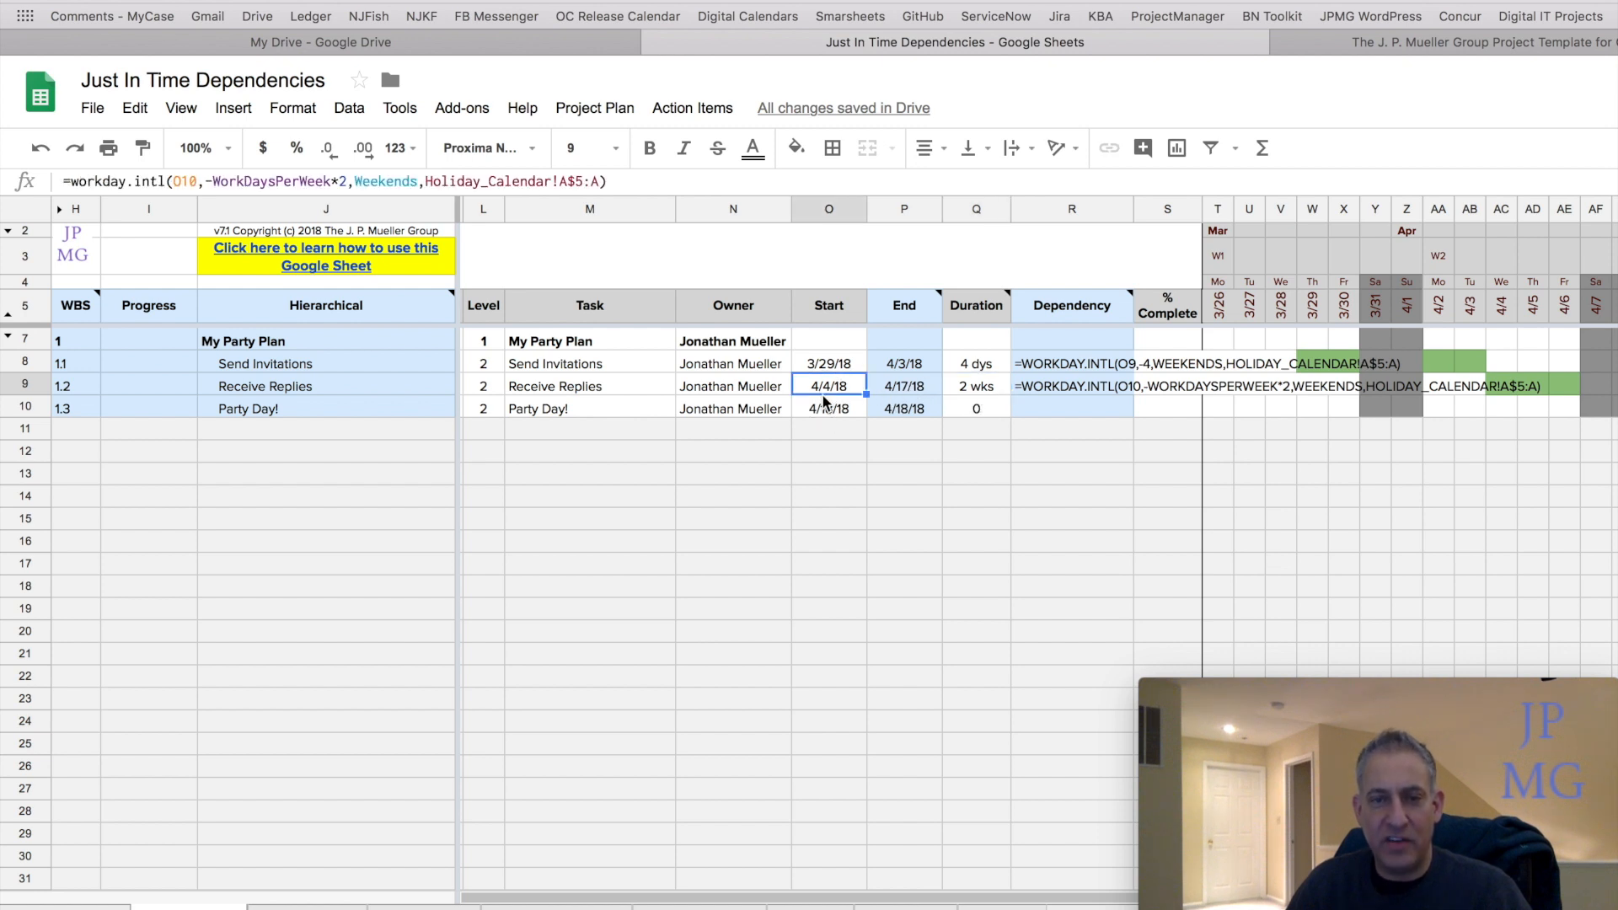
left_click(638, 181)
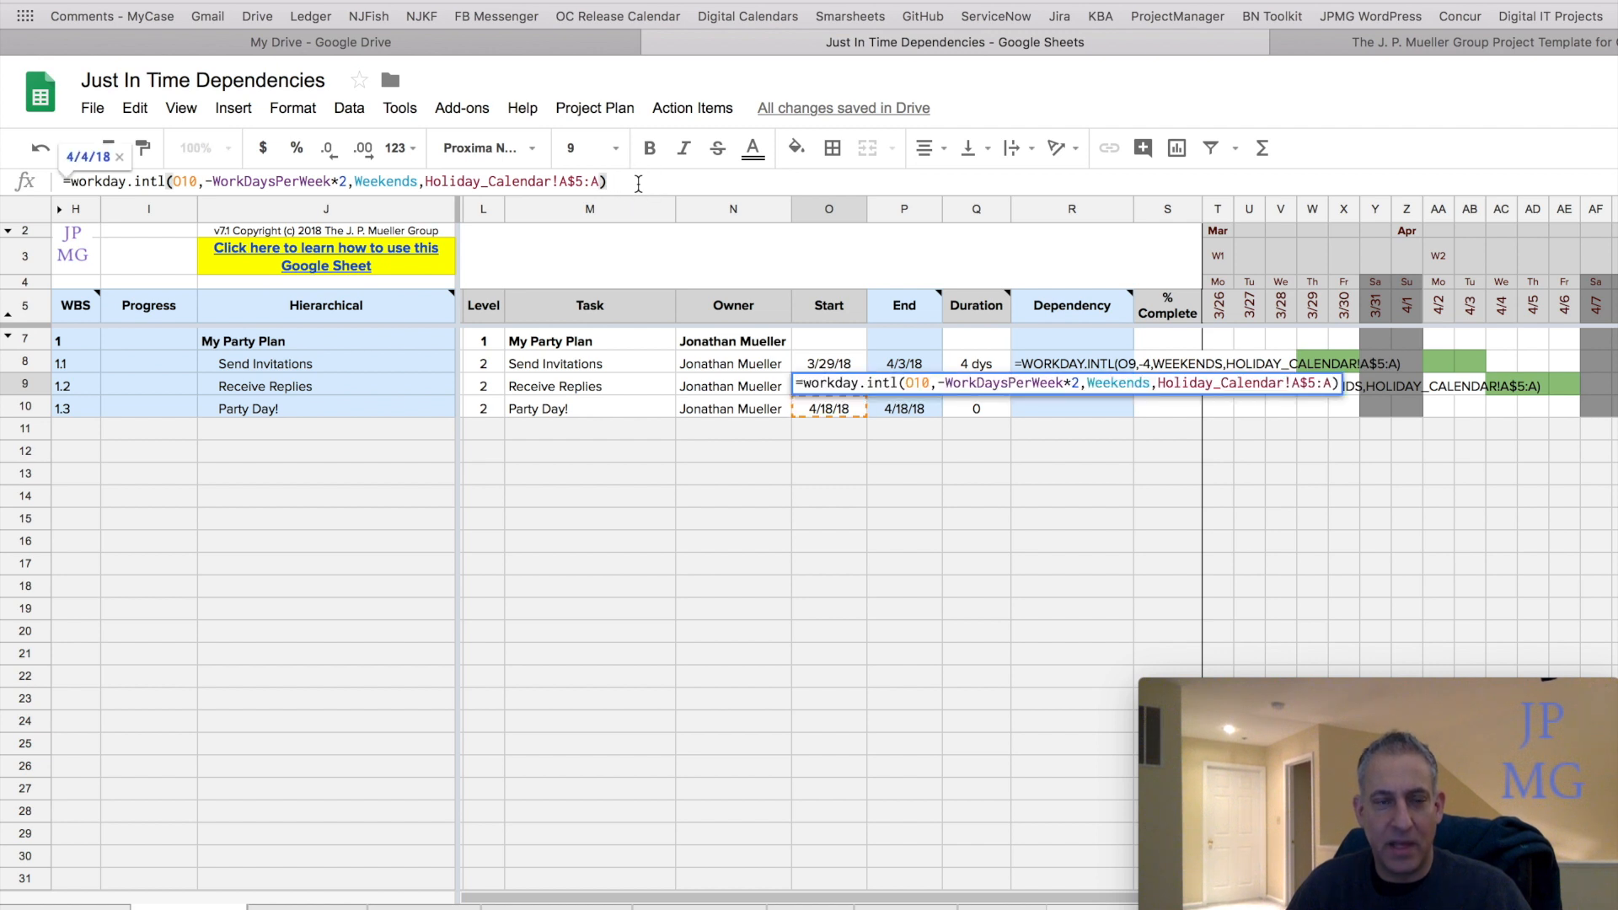
left_click(177, 184)
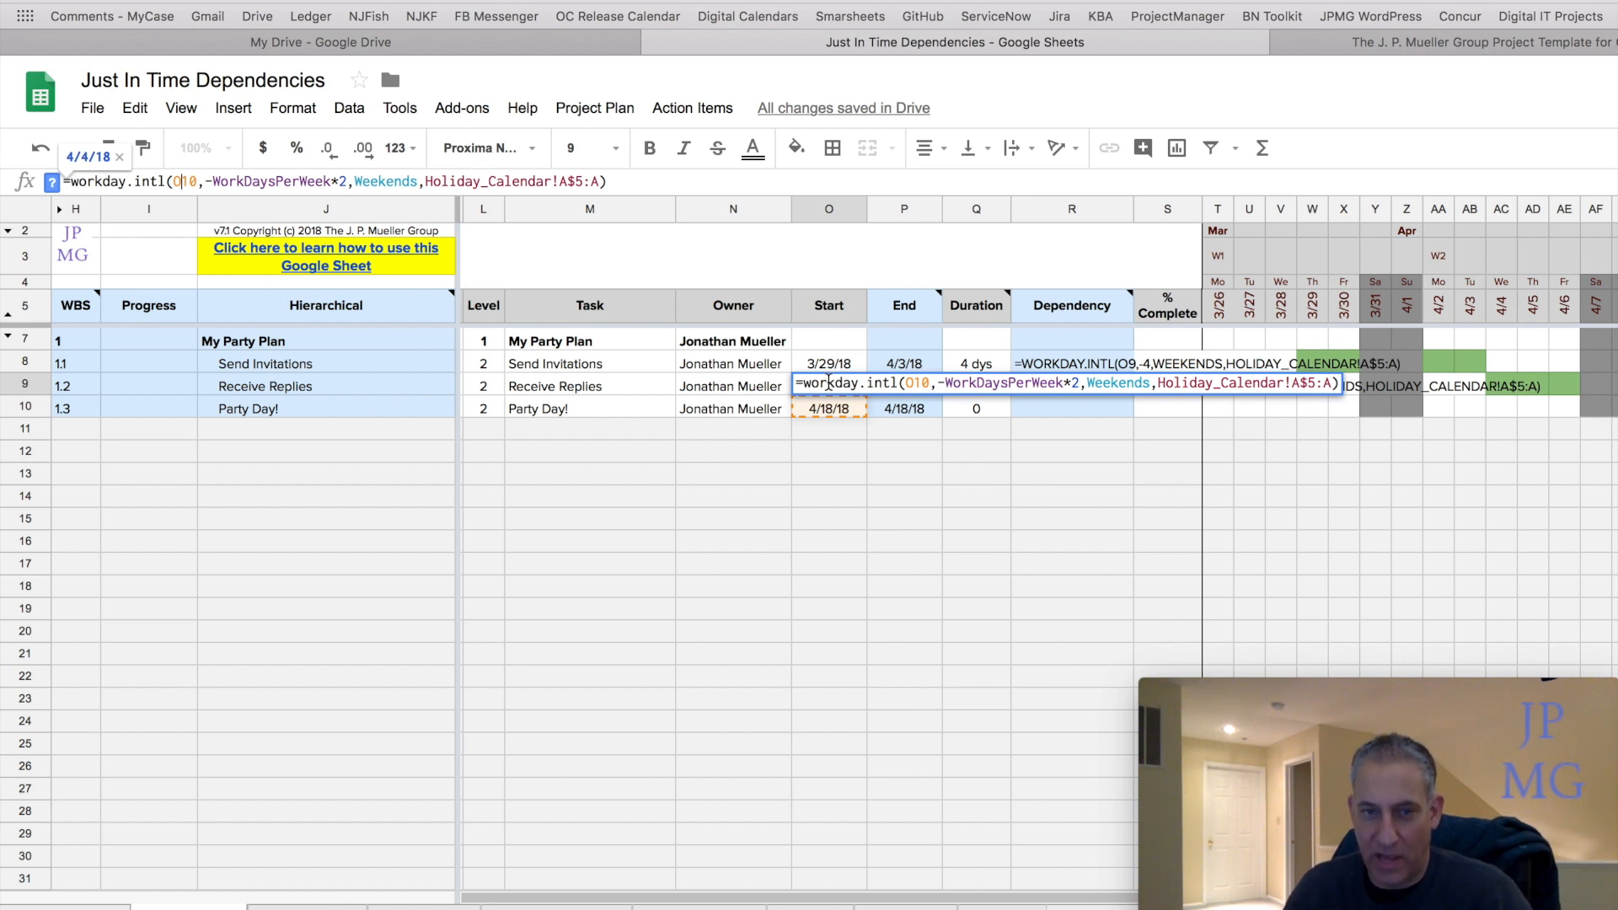
left_click(216, 185)
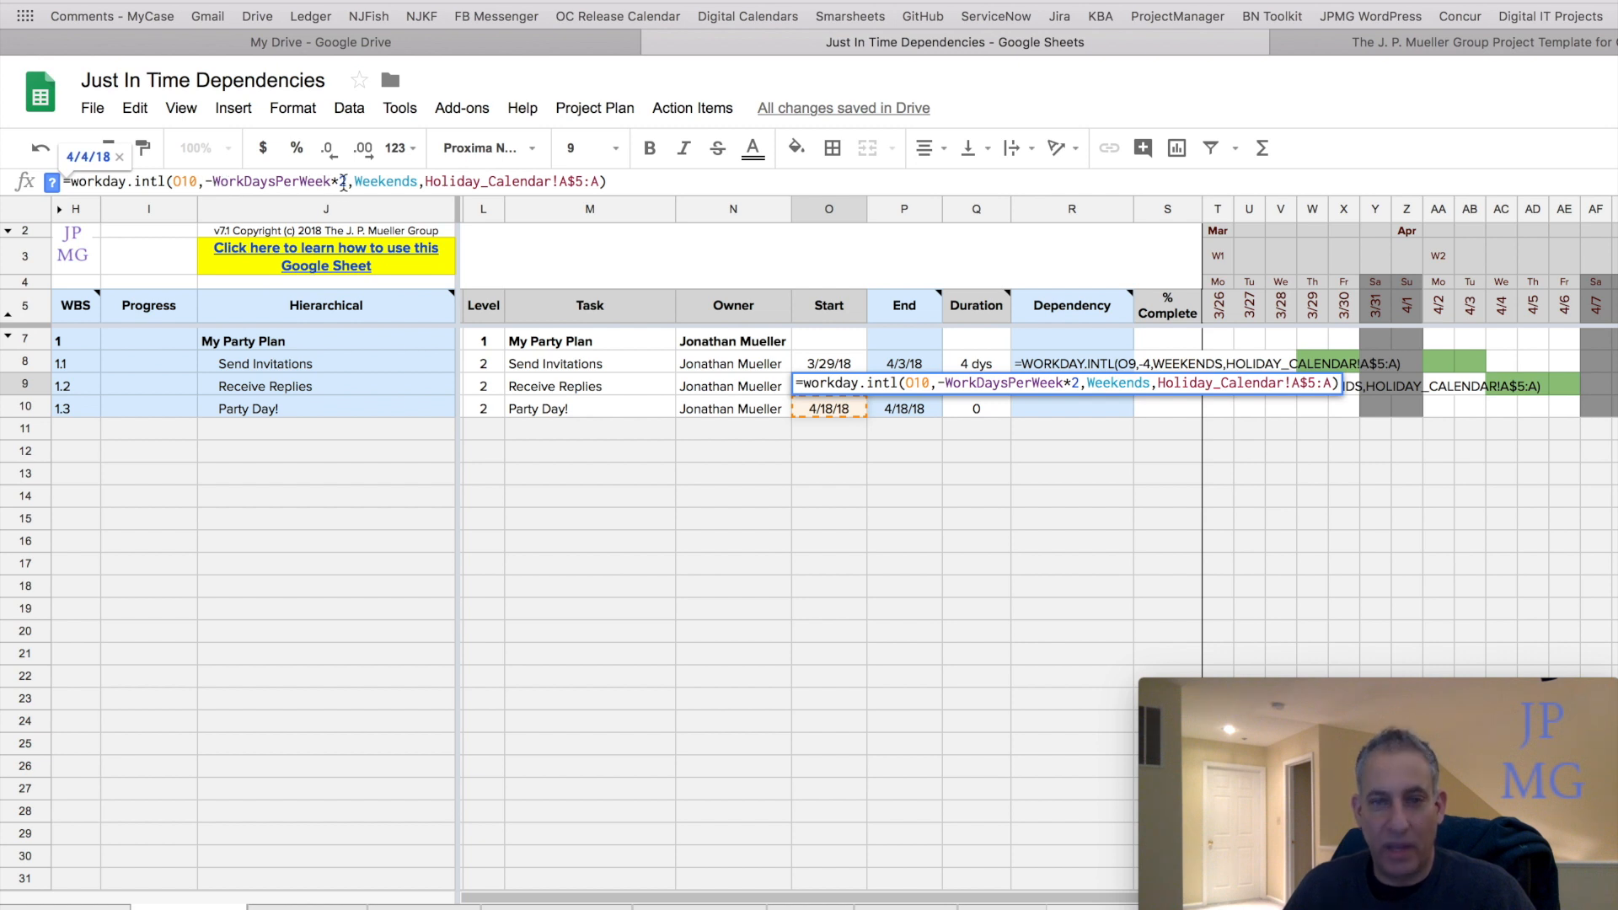
key("Return")
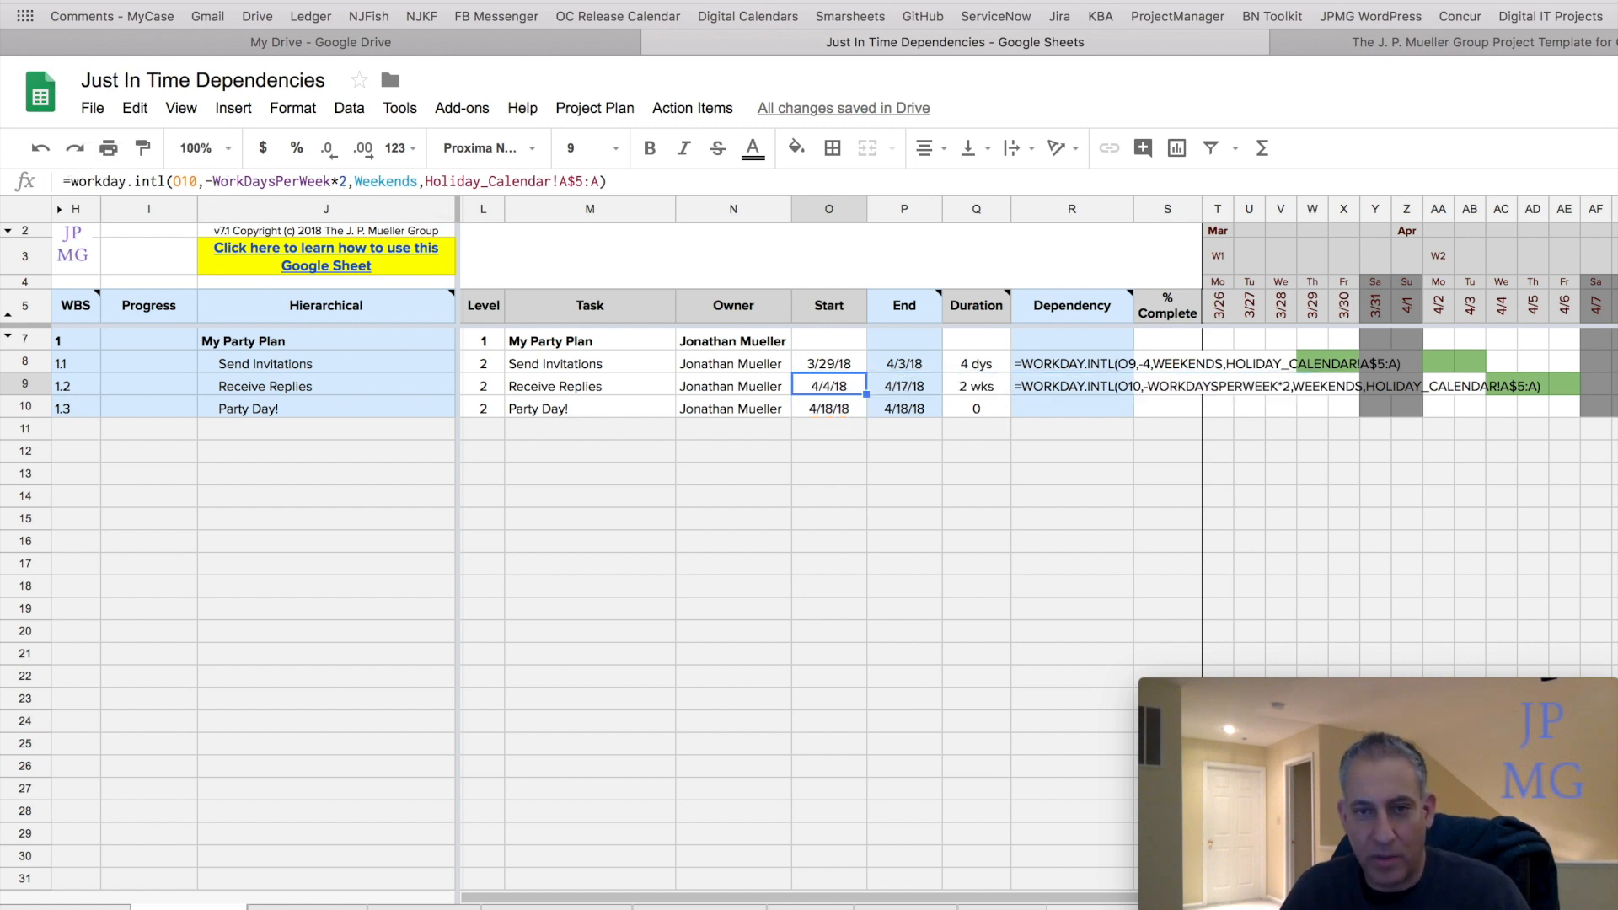
Examine the -WorkDaysPerWeek*2 term inside the Receive Replies start date formula.
left_click(975, 391)
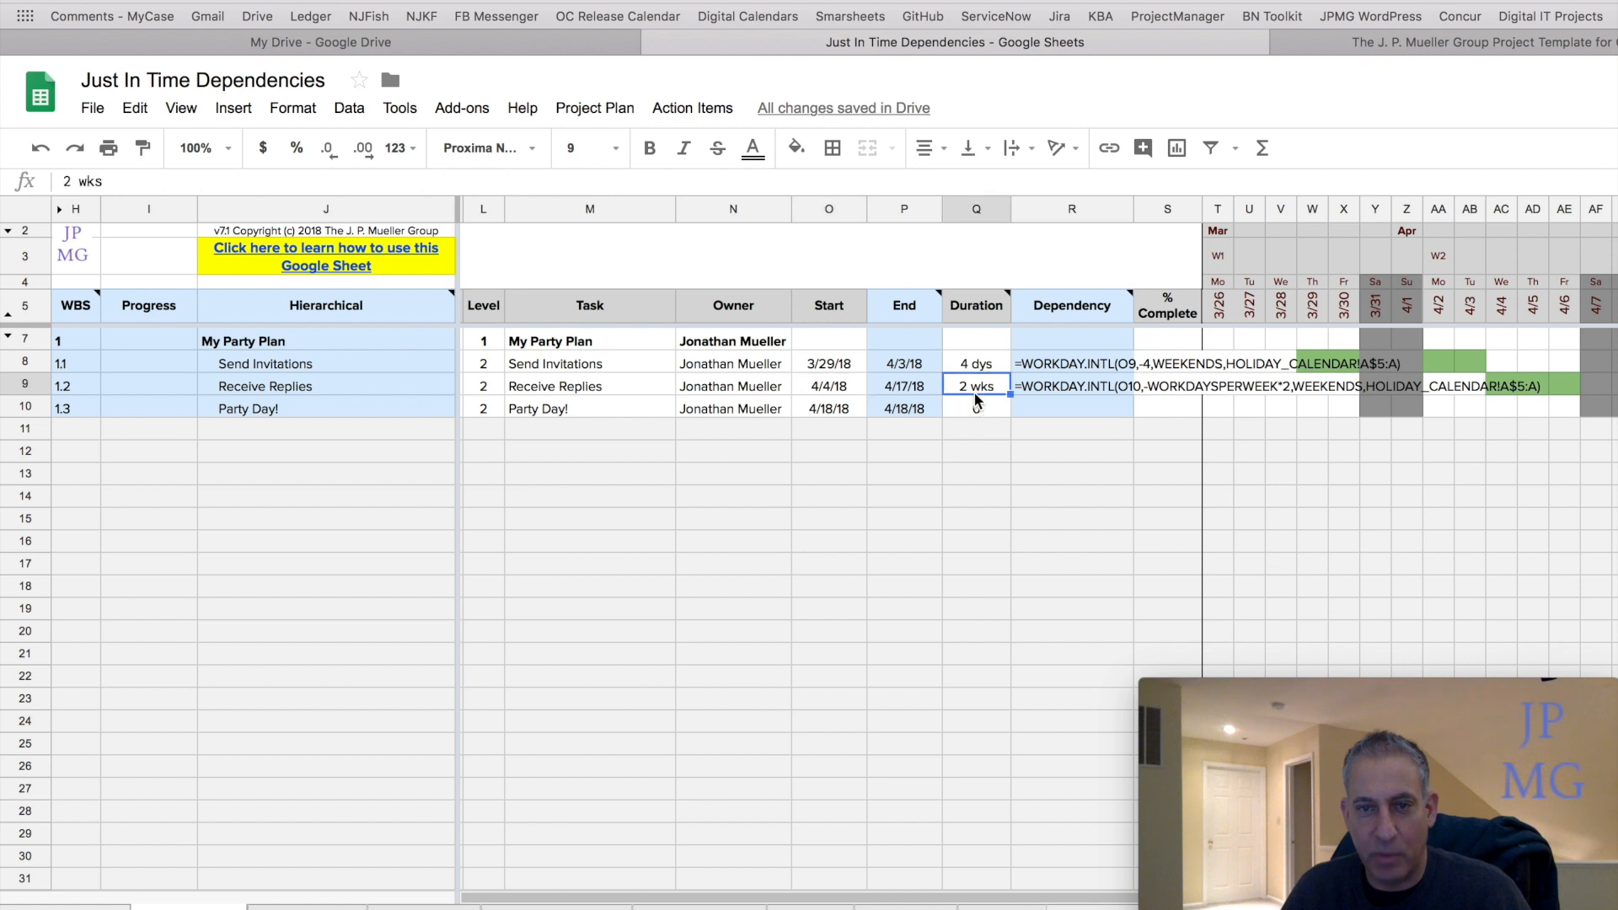
left_click(817, 385)
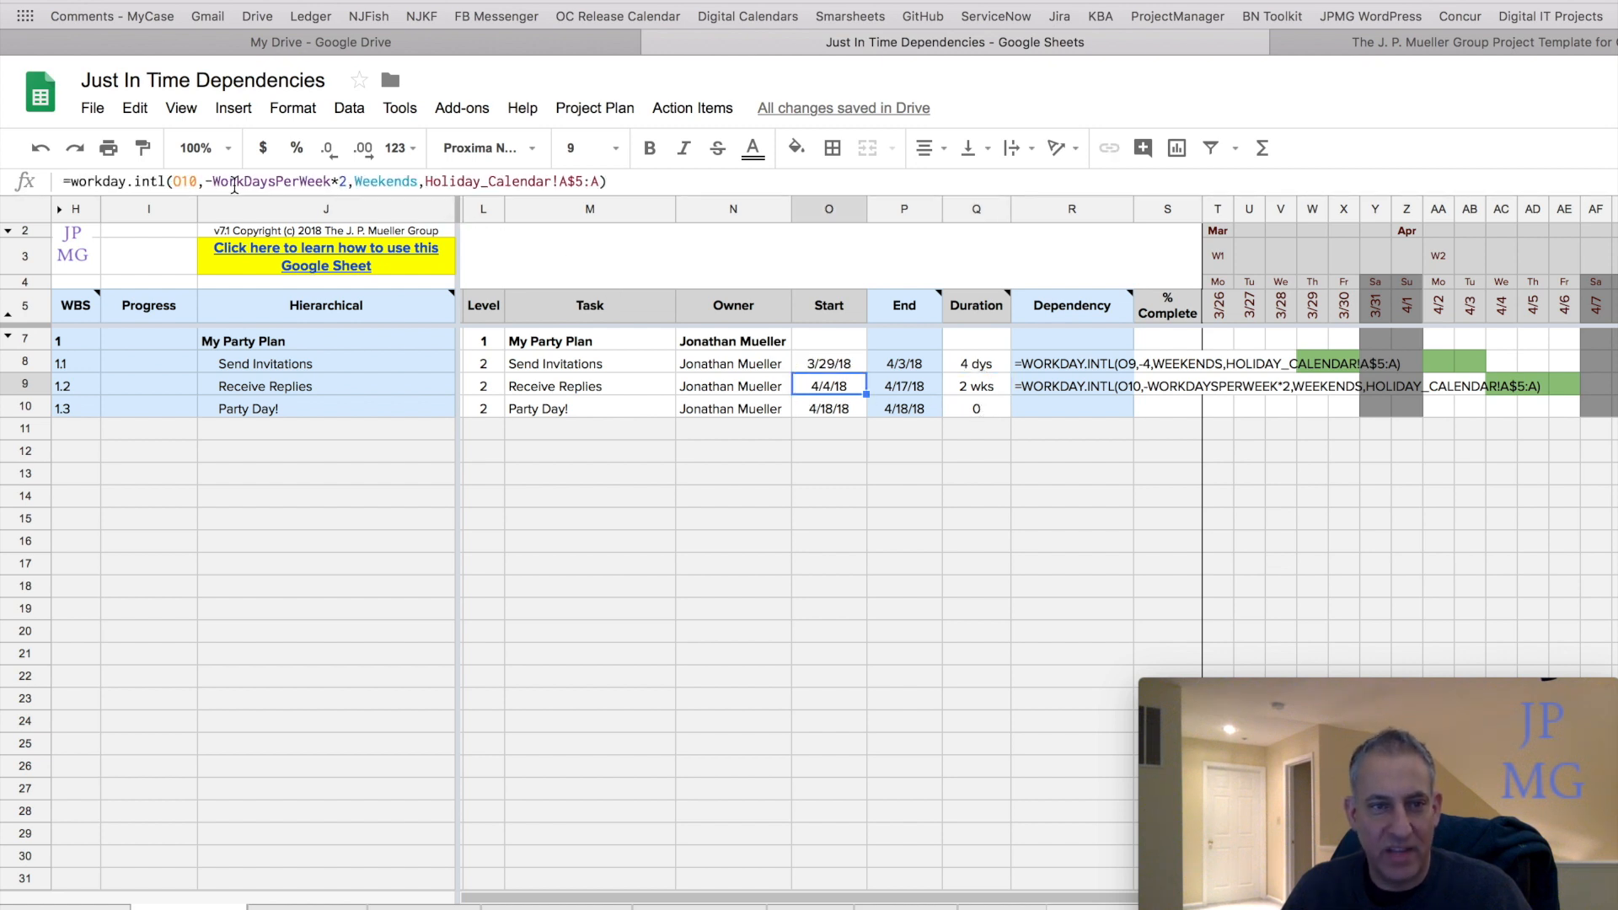
left_click(215, 183)
left_click_drag(215, 183, 331, 183)
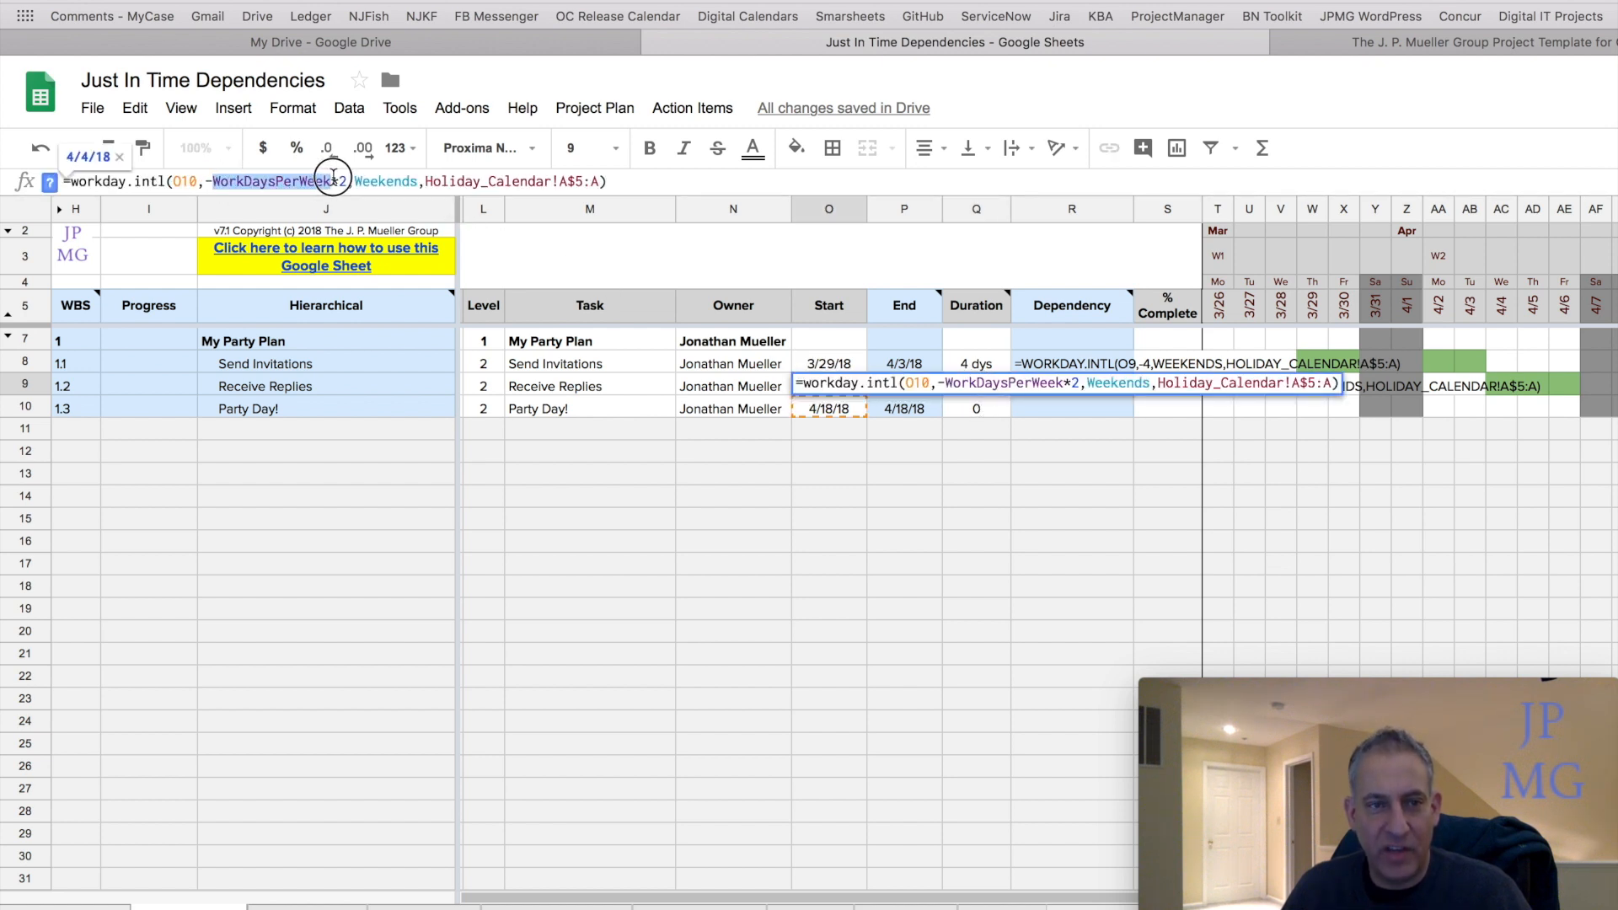
mouse_move(291, 257)
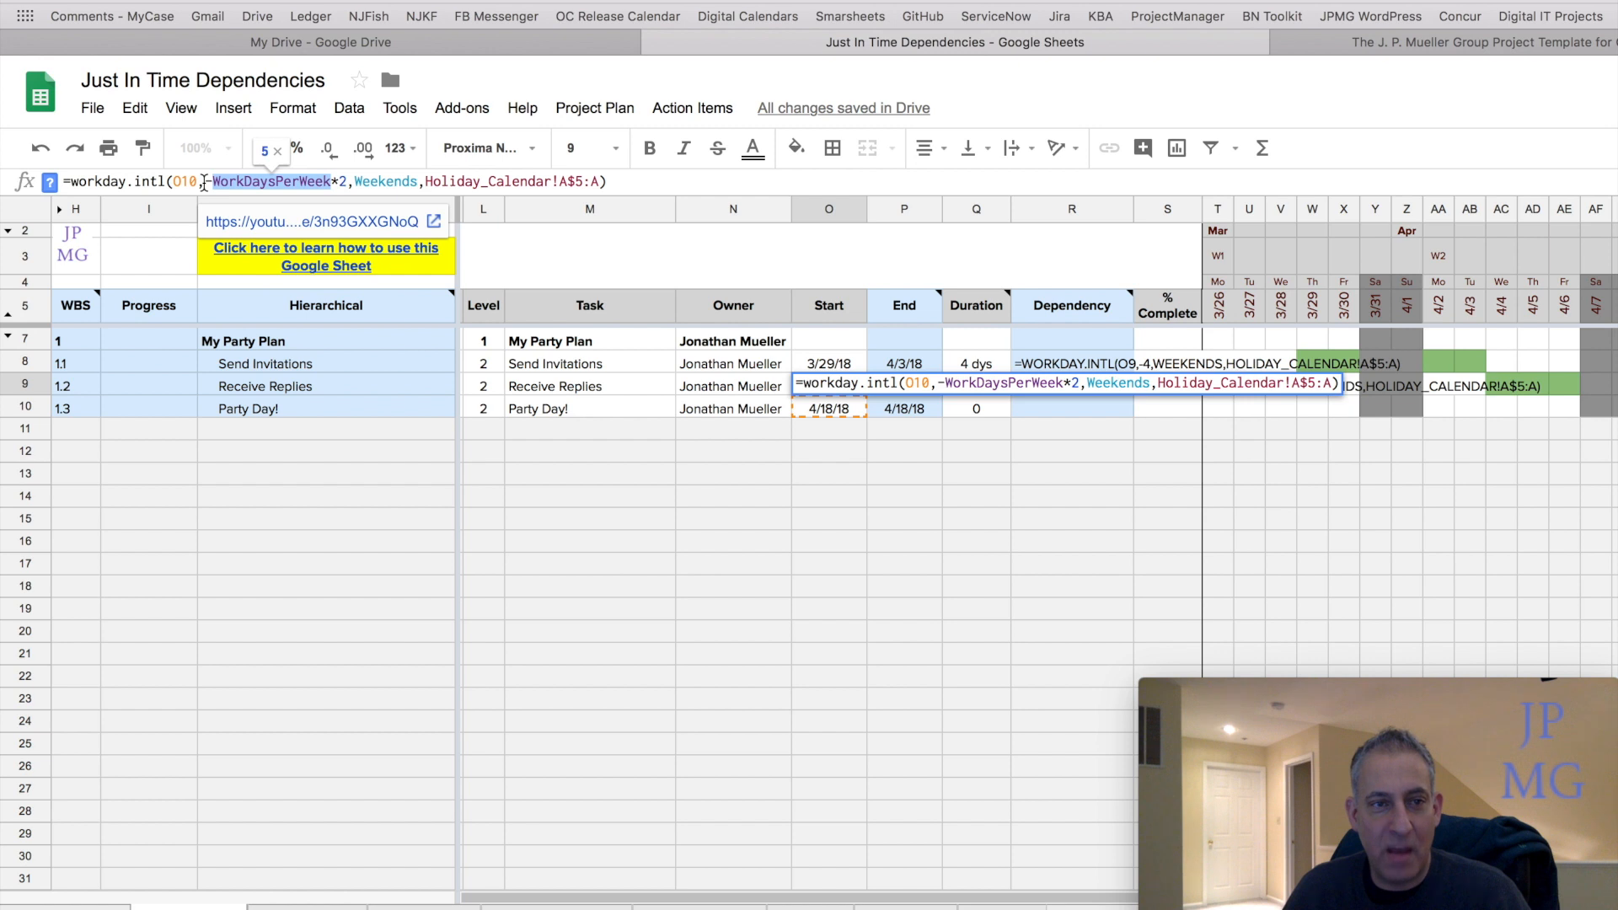
left_click(351, 184)
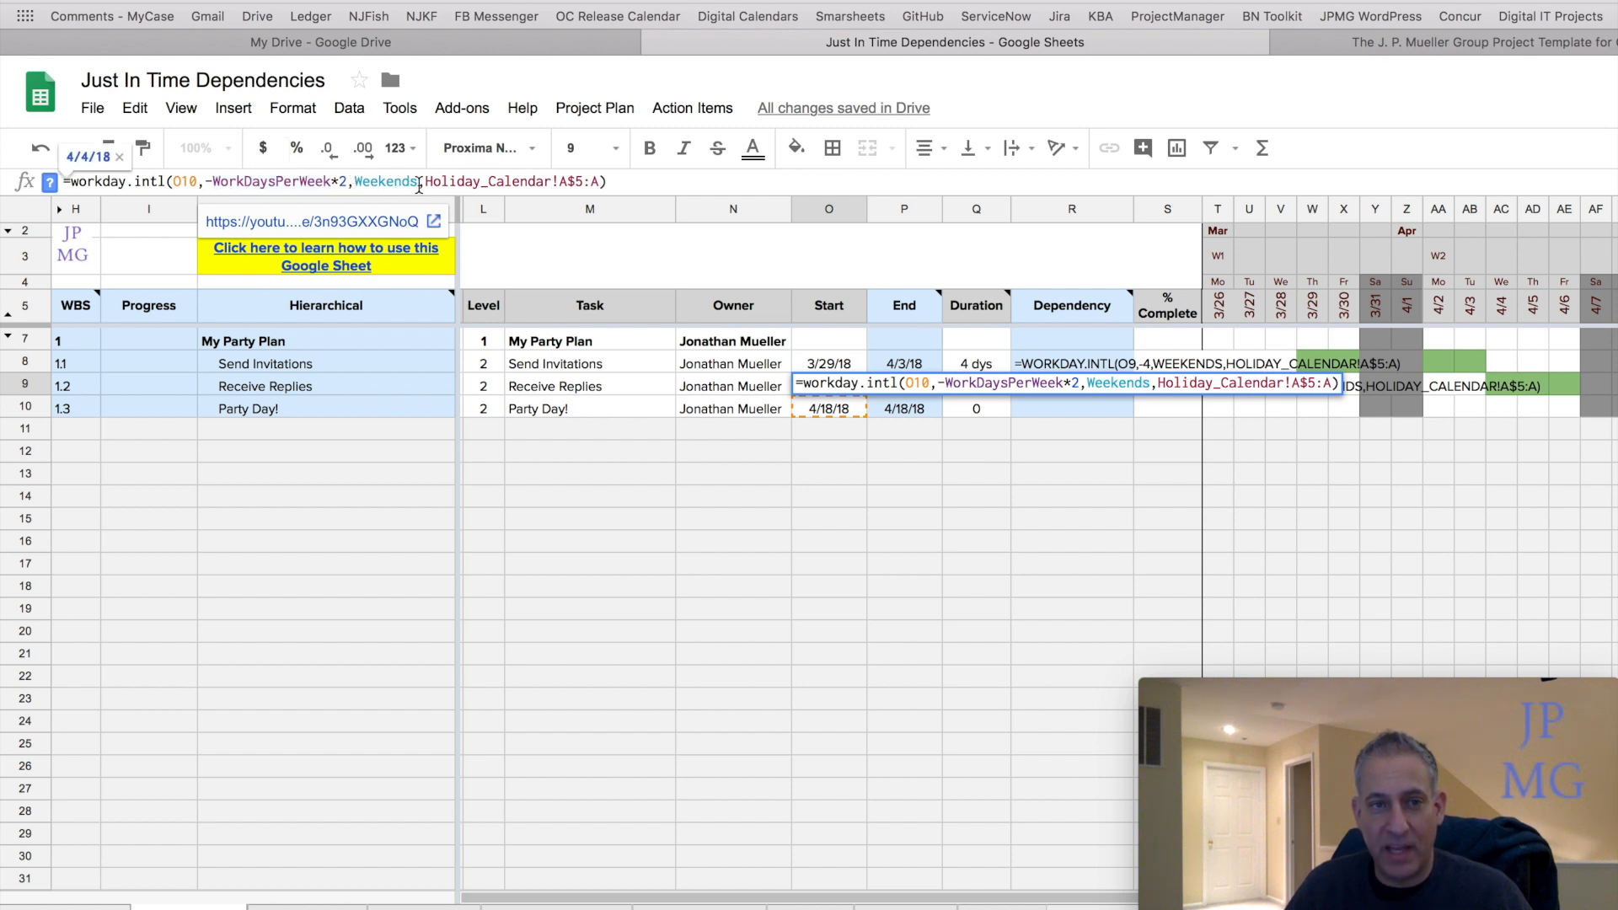
left_click(618, 182)
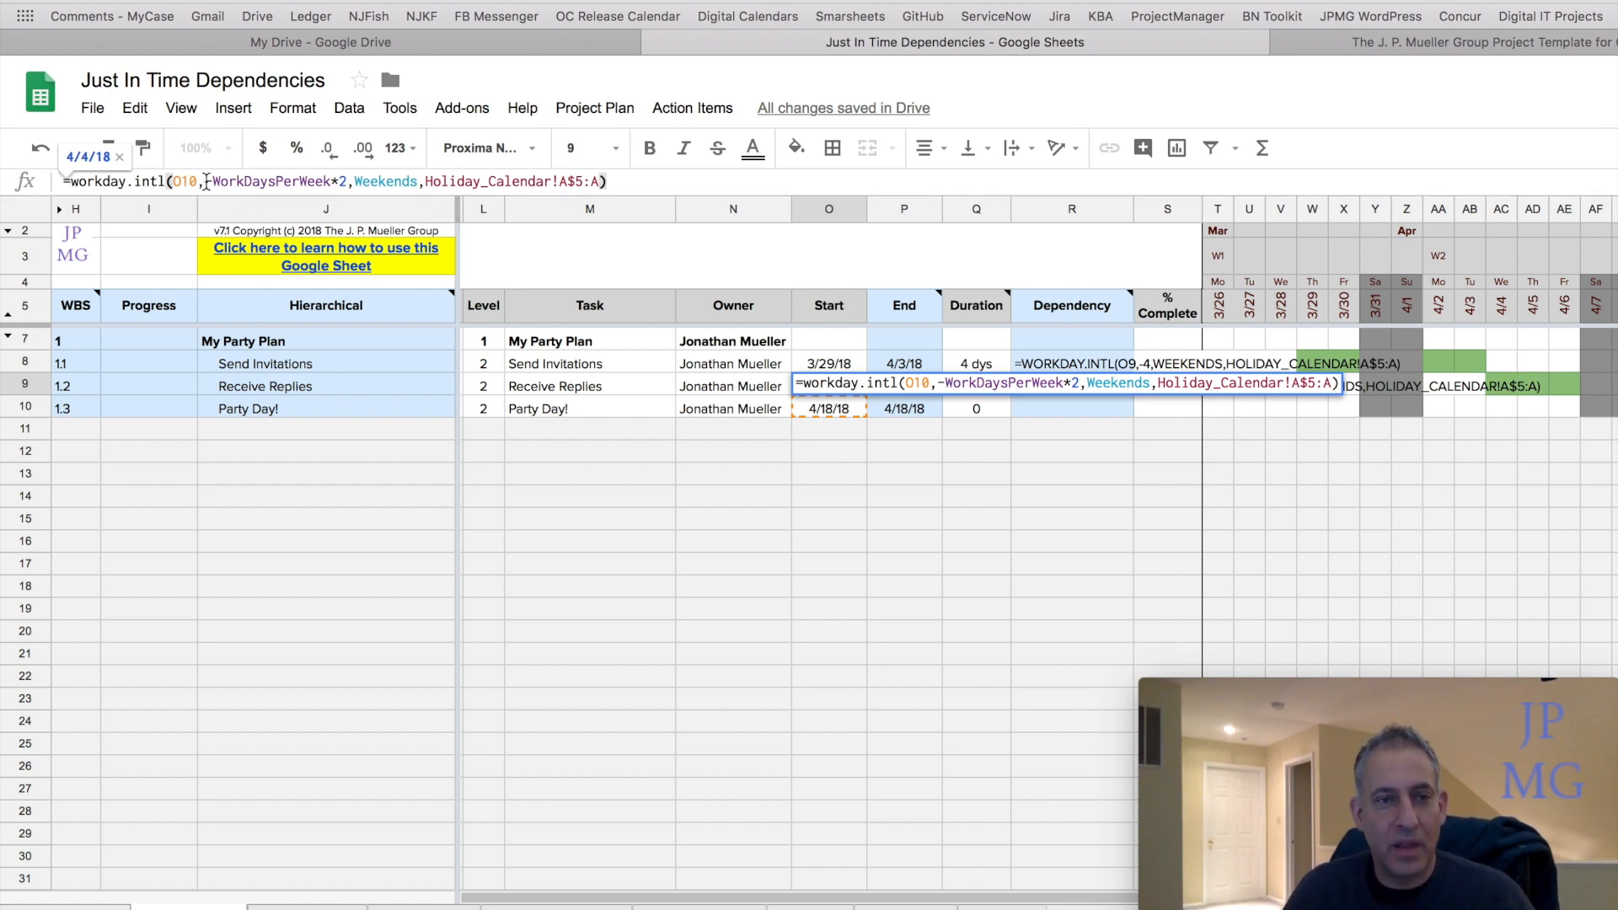
left_click_drag(206, 181, 334, 171)
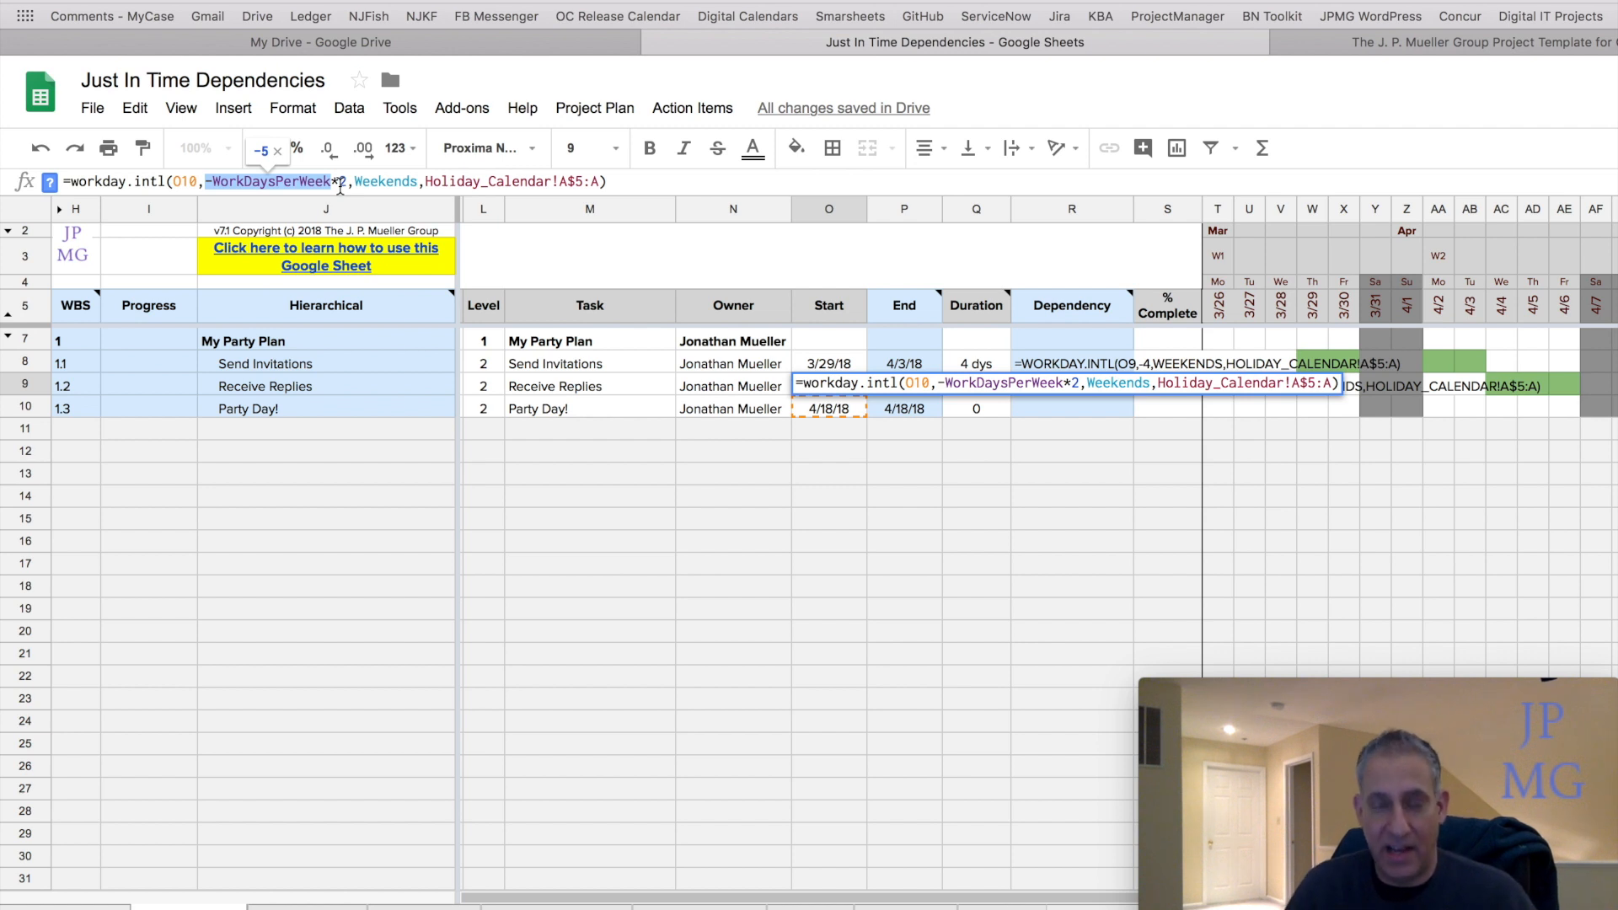
left_click(209, 180)
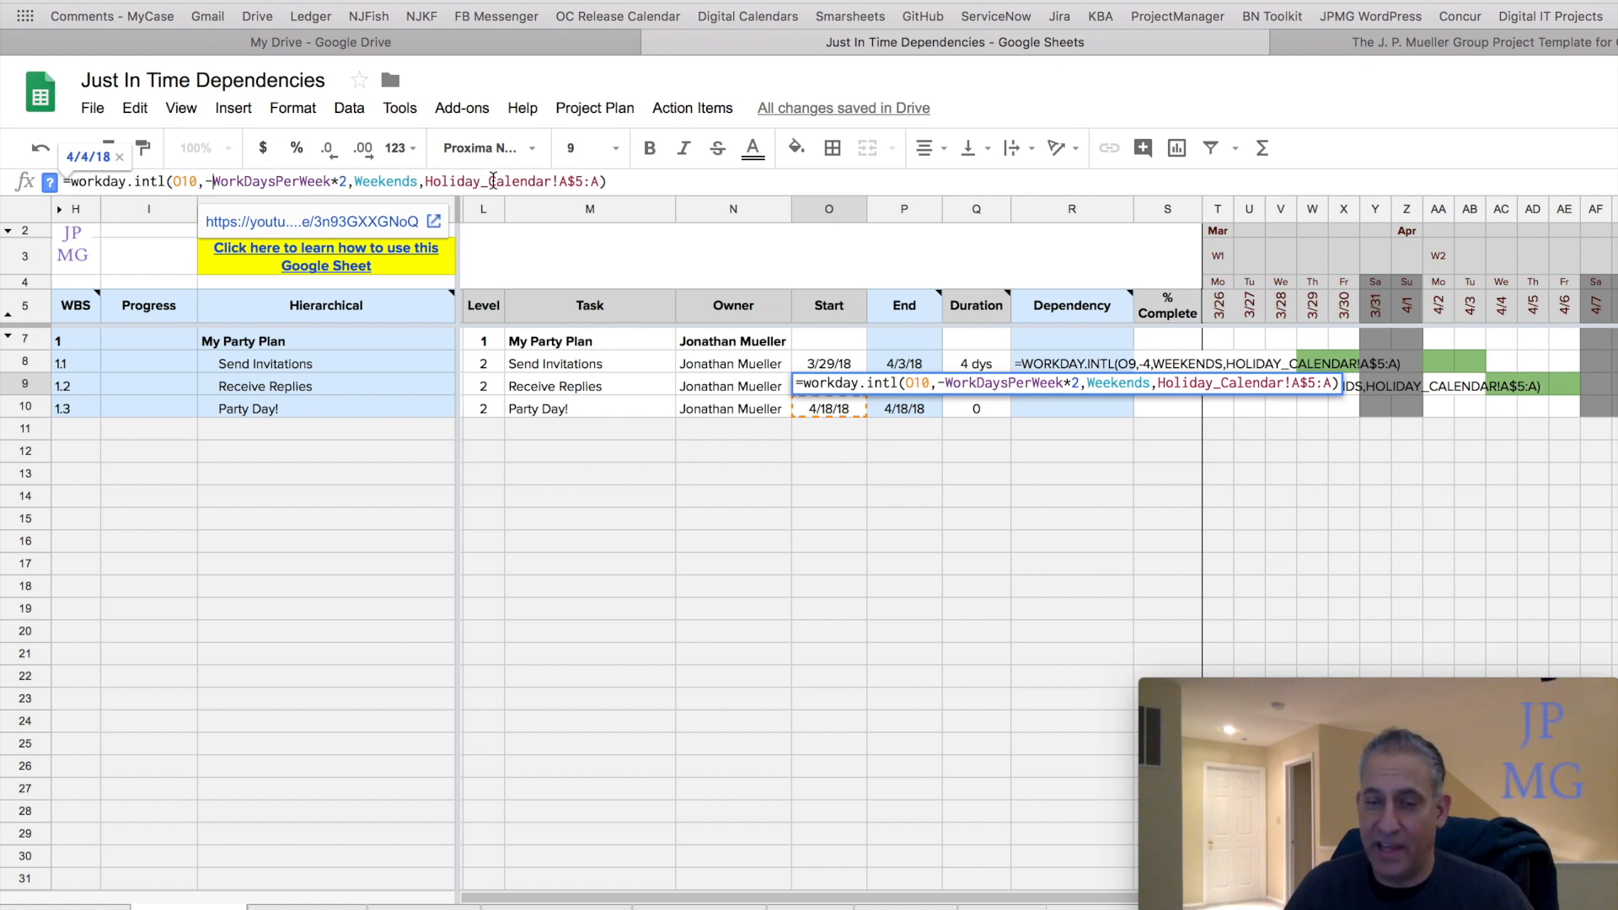
left_click(687, 182)
key("Return")
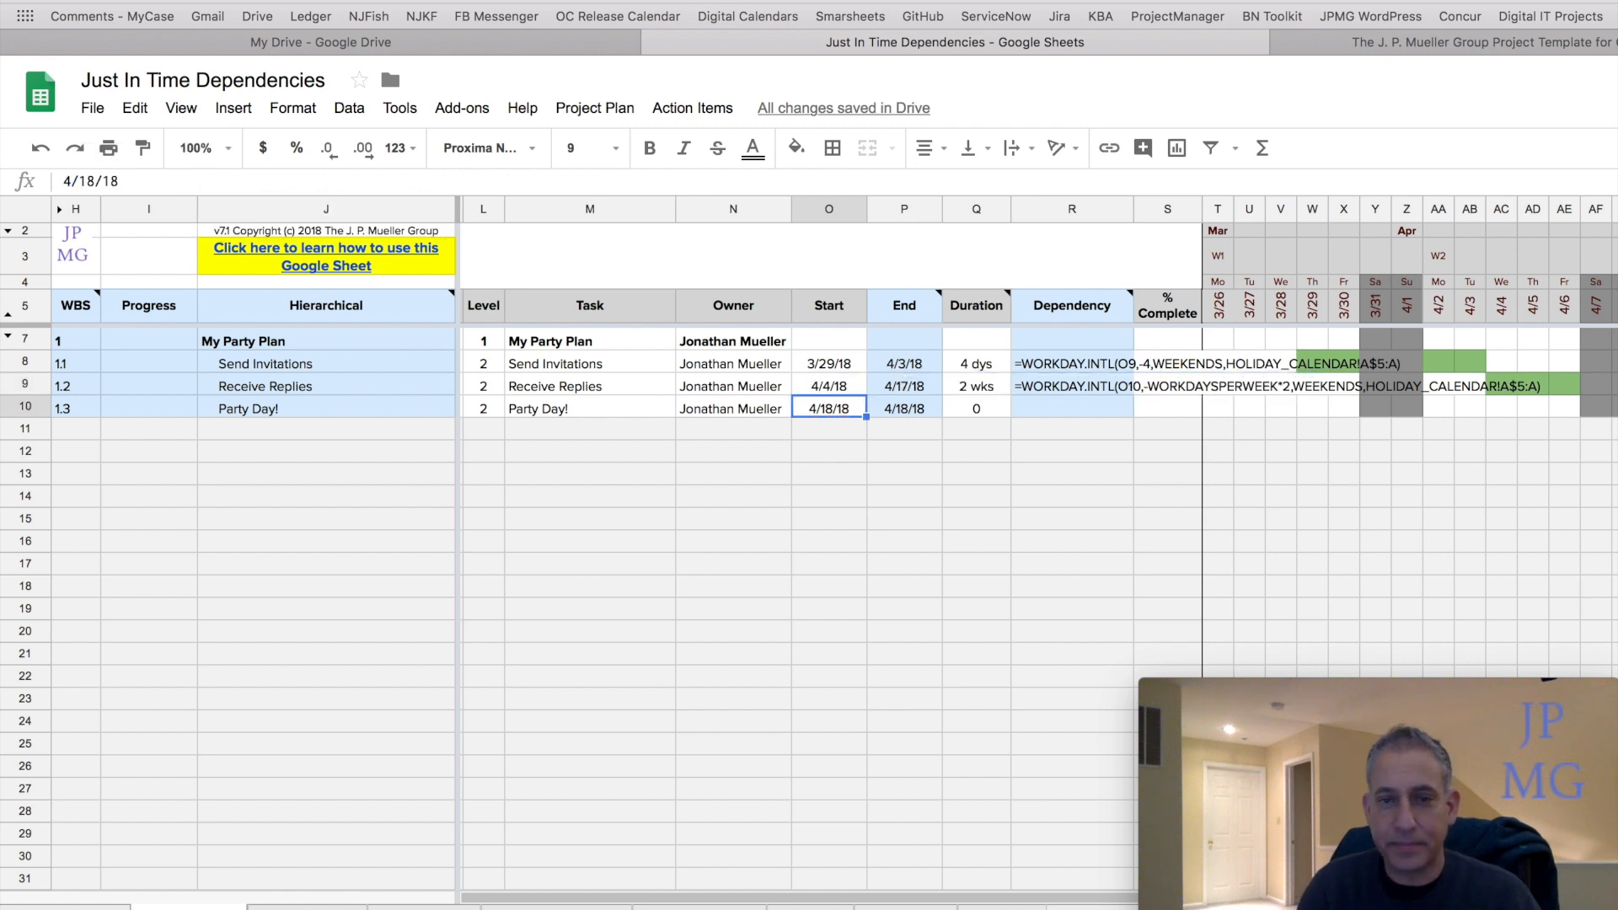
Compare the Receive Replies start formula against the Party Day! start date by moving between the two cells.
key("Up")
key("Right")
key("Left")
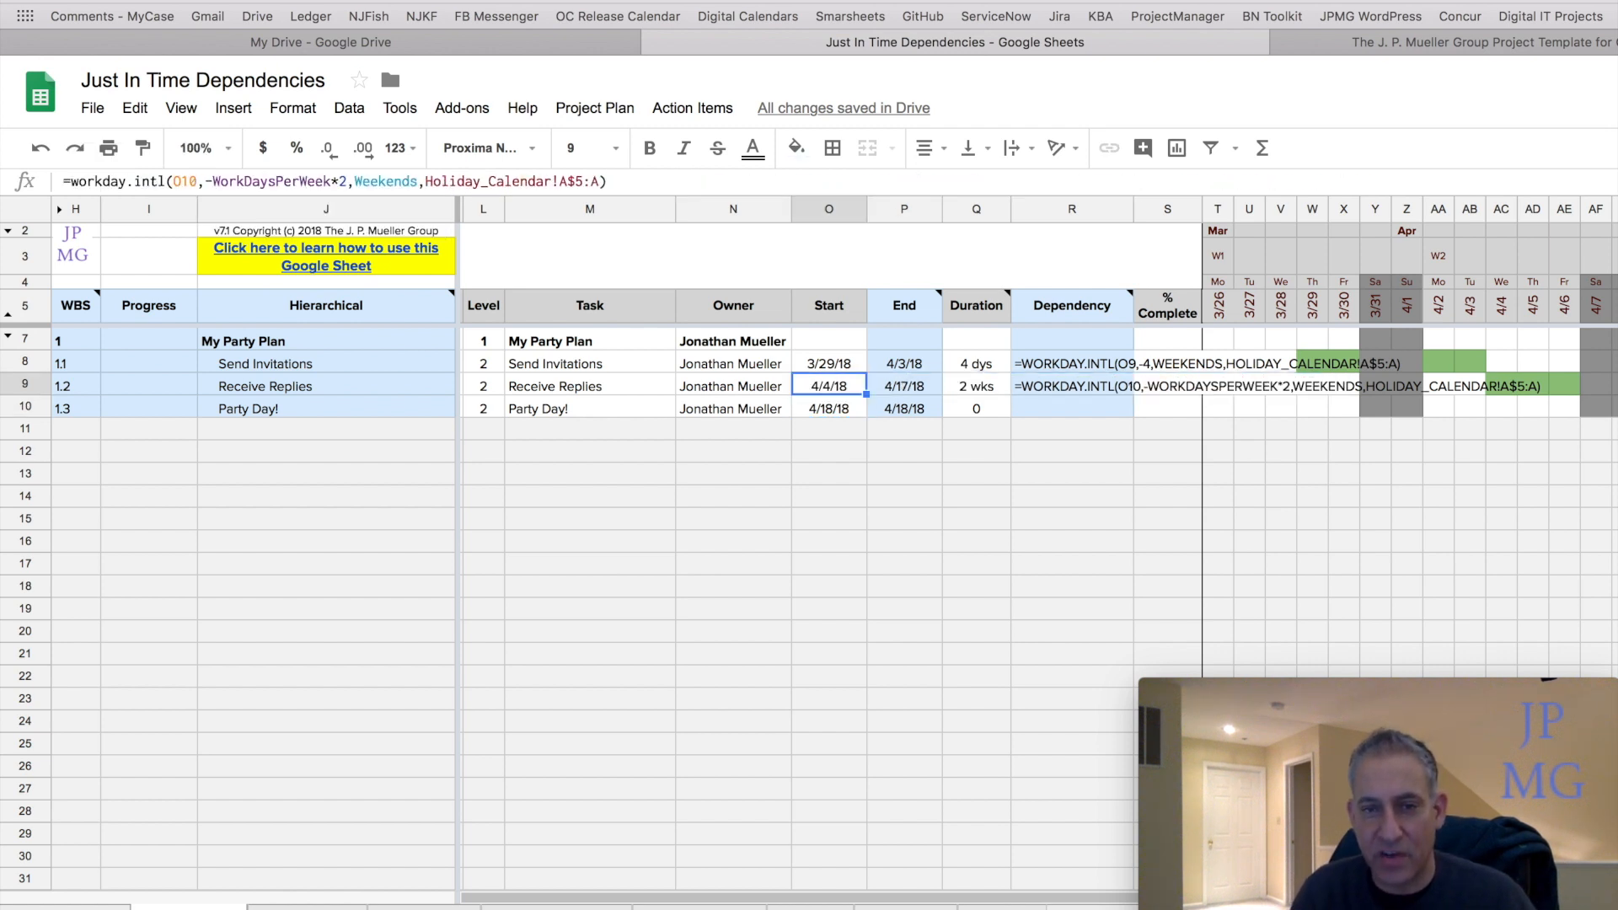
key("Right")
key("Down")
key("Left")
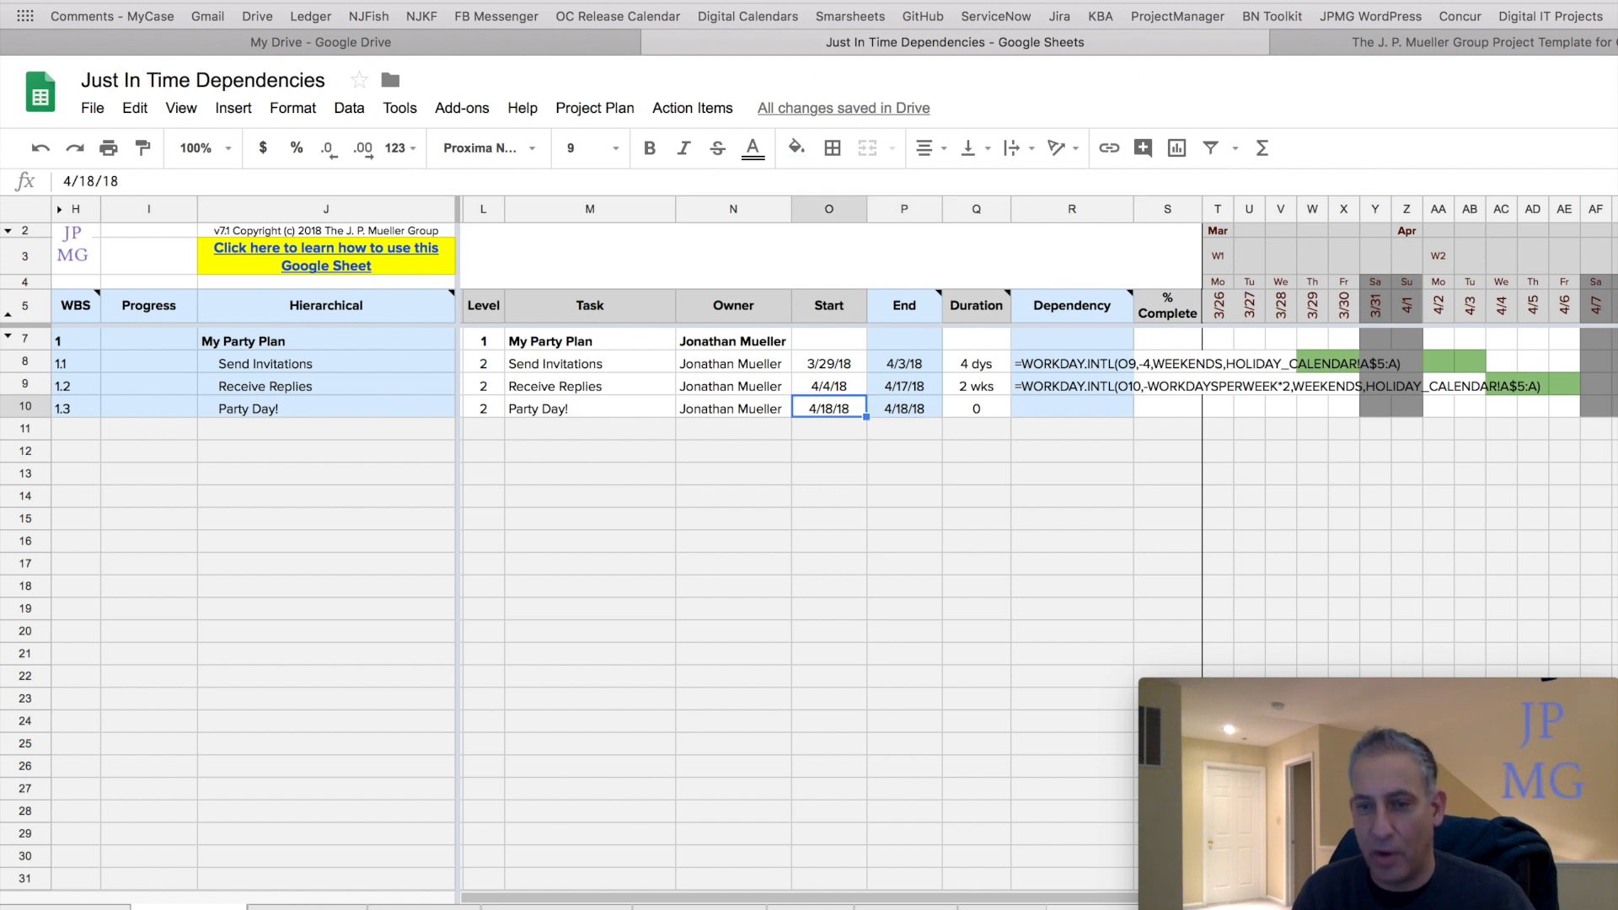
key("Up")
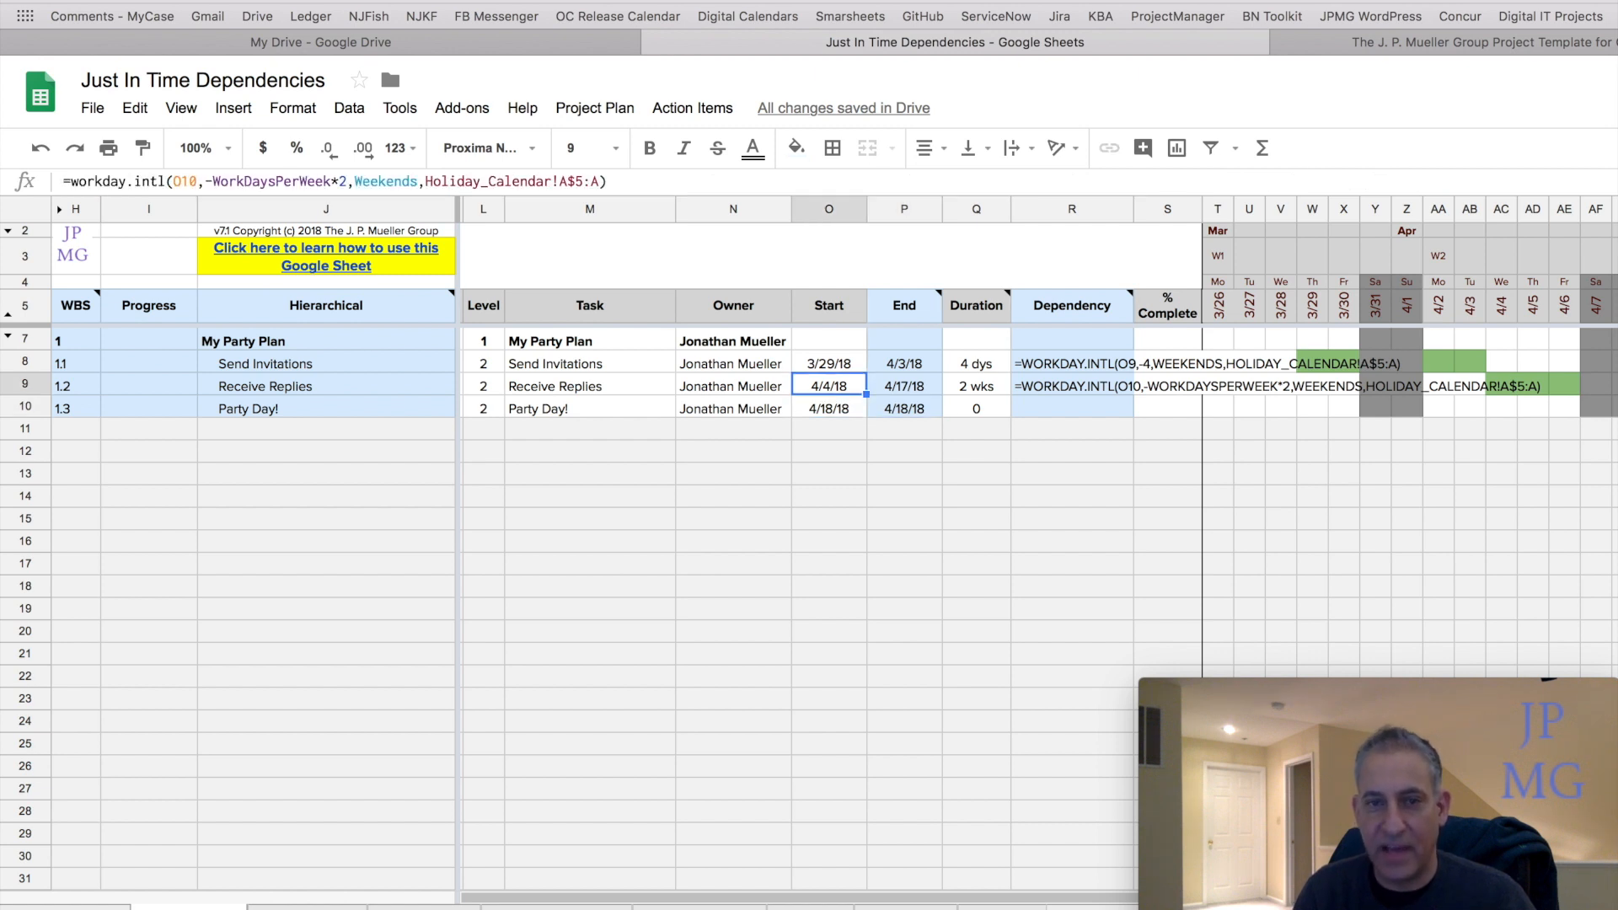
key("Down")
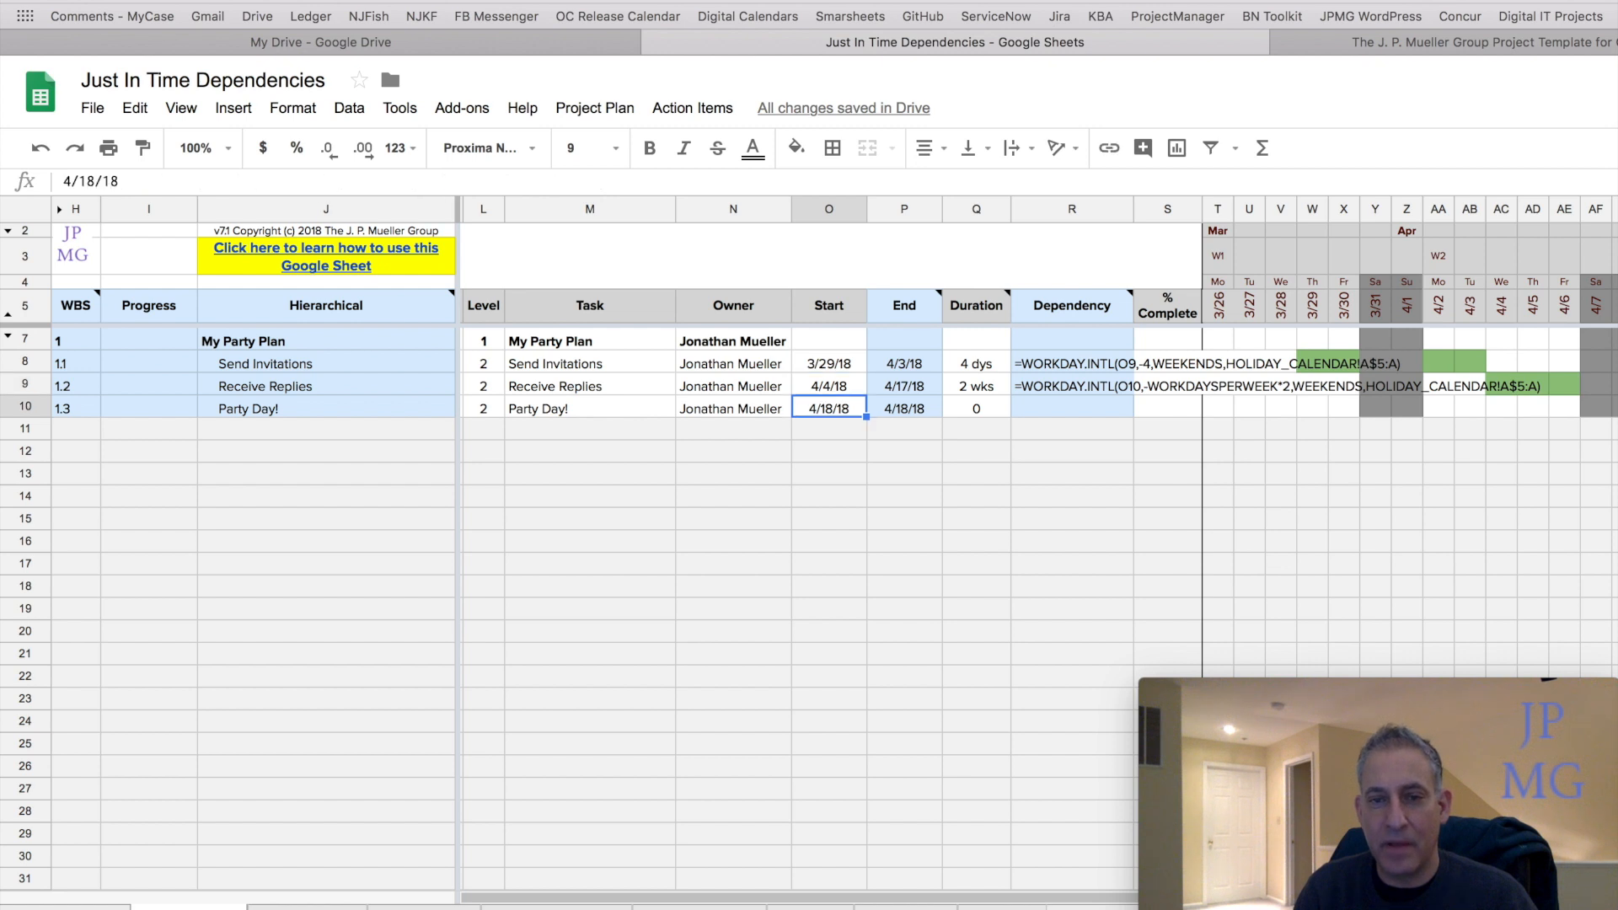
key("Up")
key("Right")
key("Left")
key("Right")
key("Left")
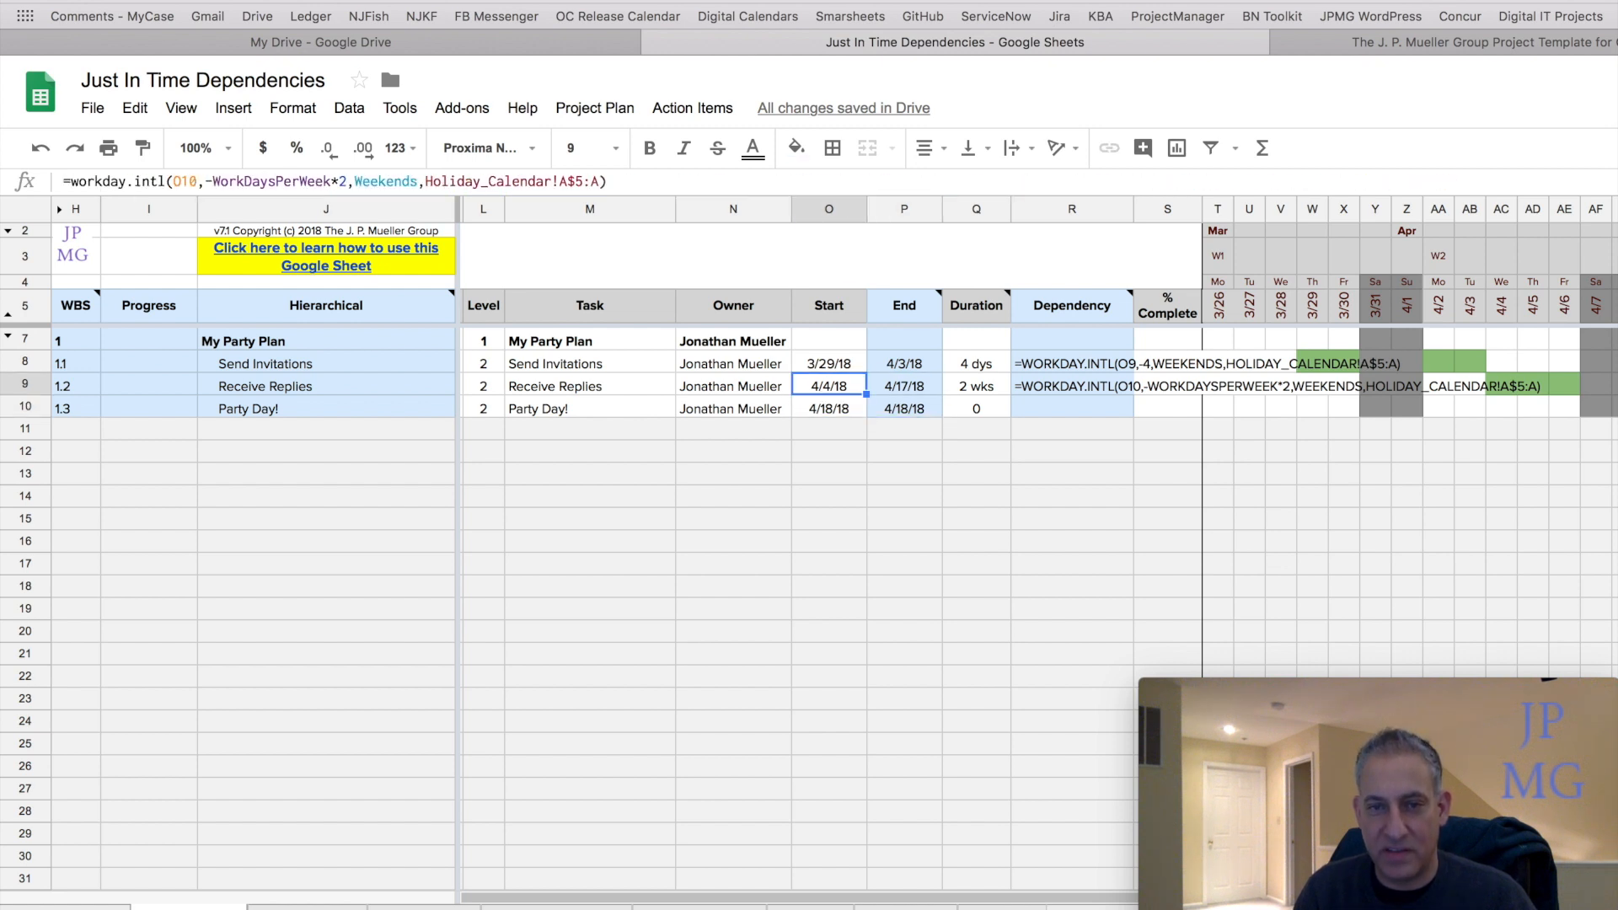
key("Down")
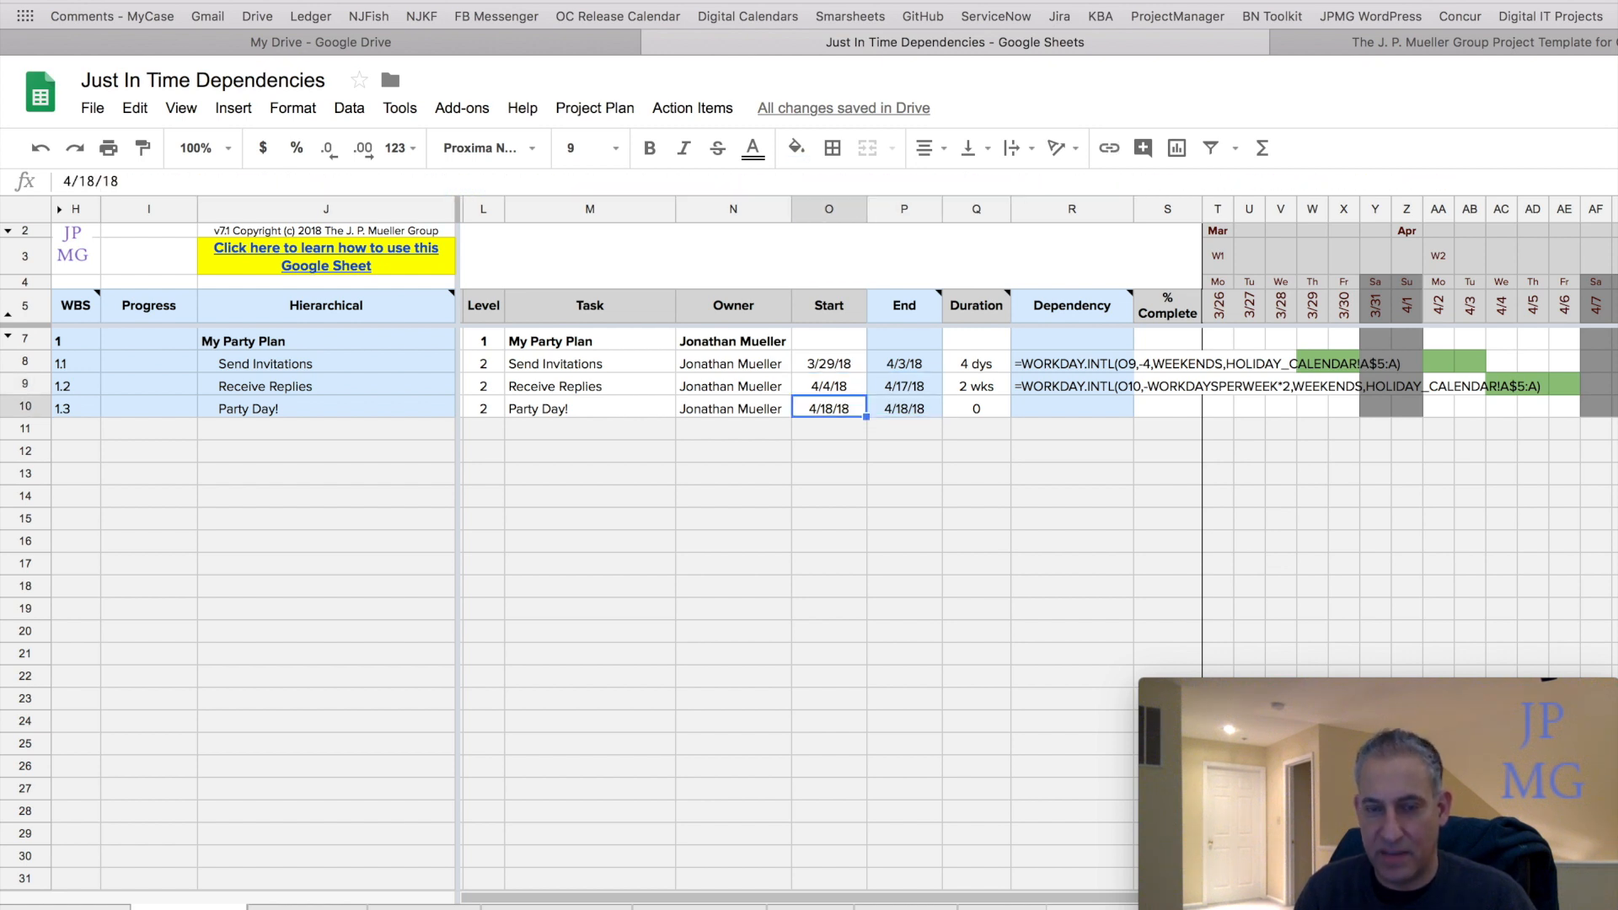
key("Up")
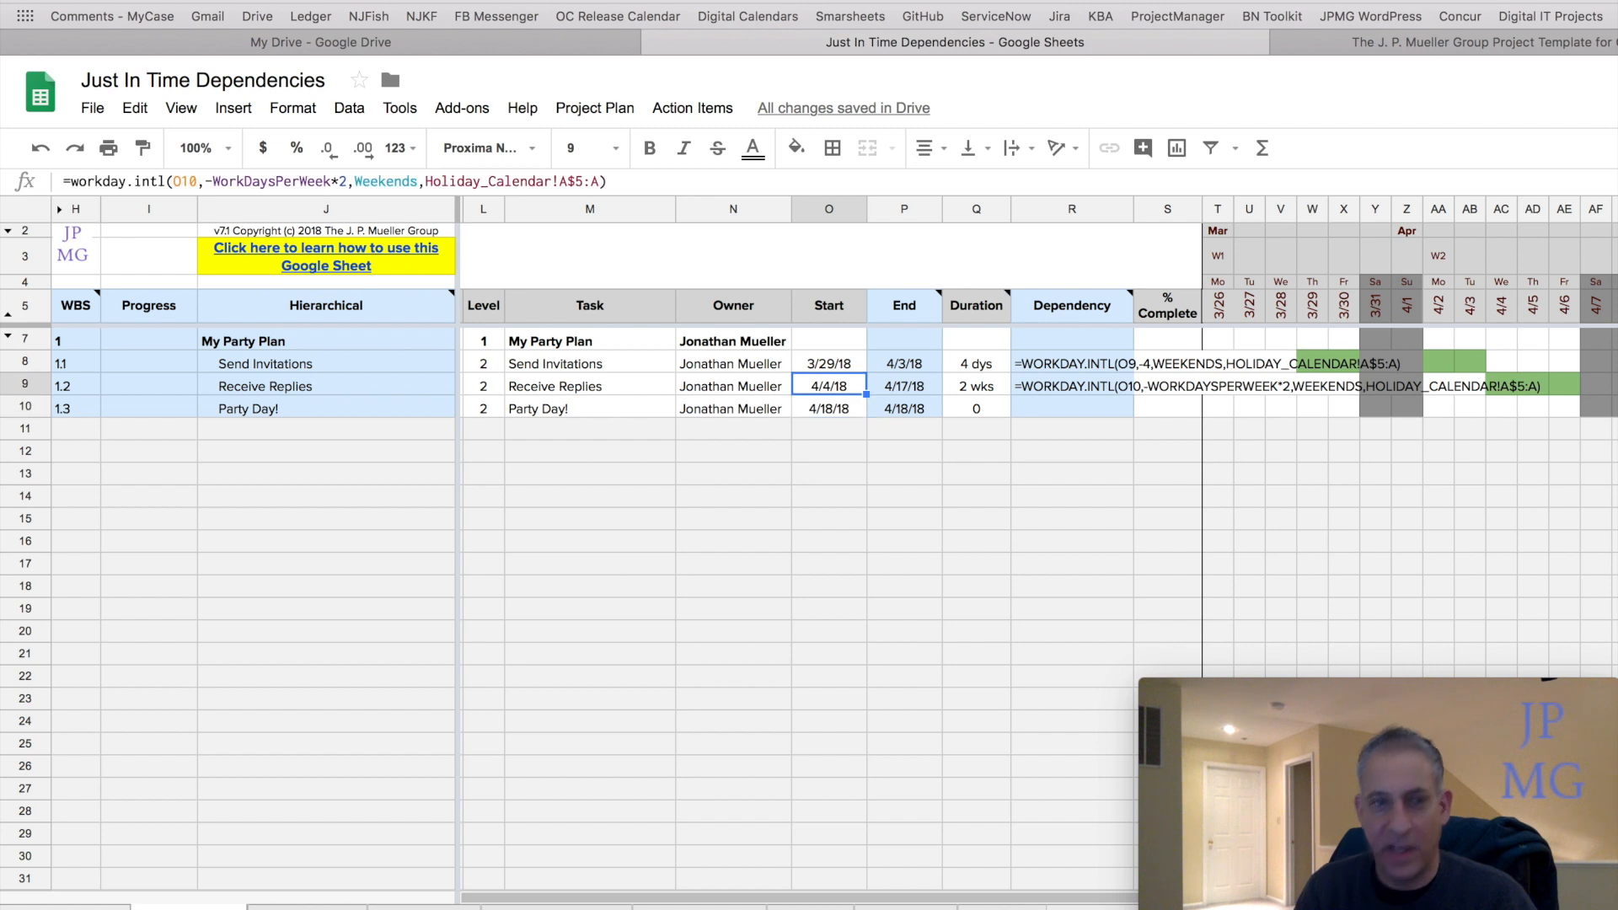
Change the Receive Replies start formula's offset to -WorkDaysPerWeek*2-1 so it starts one day earlier.
left_click(348, 180)
type("-1")
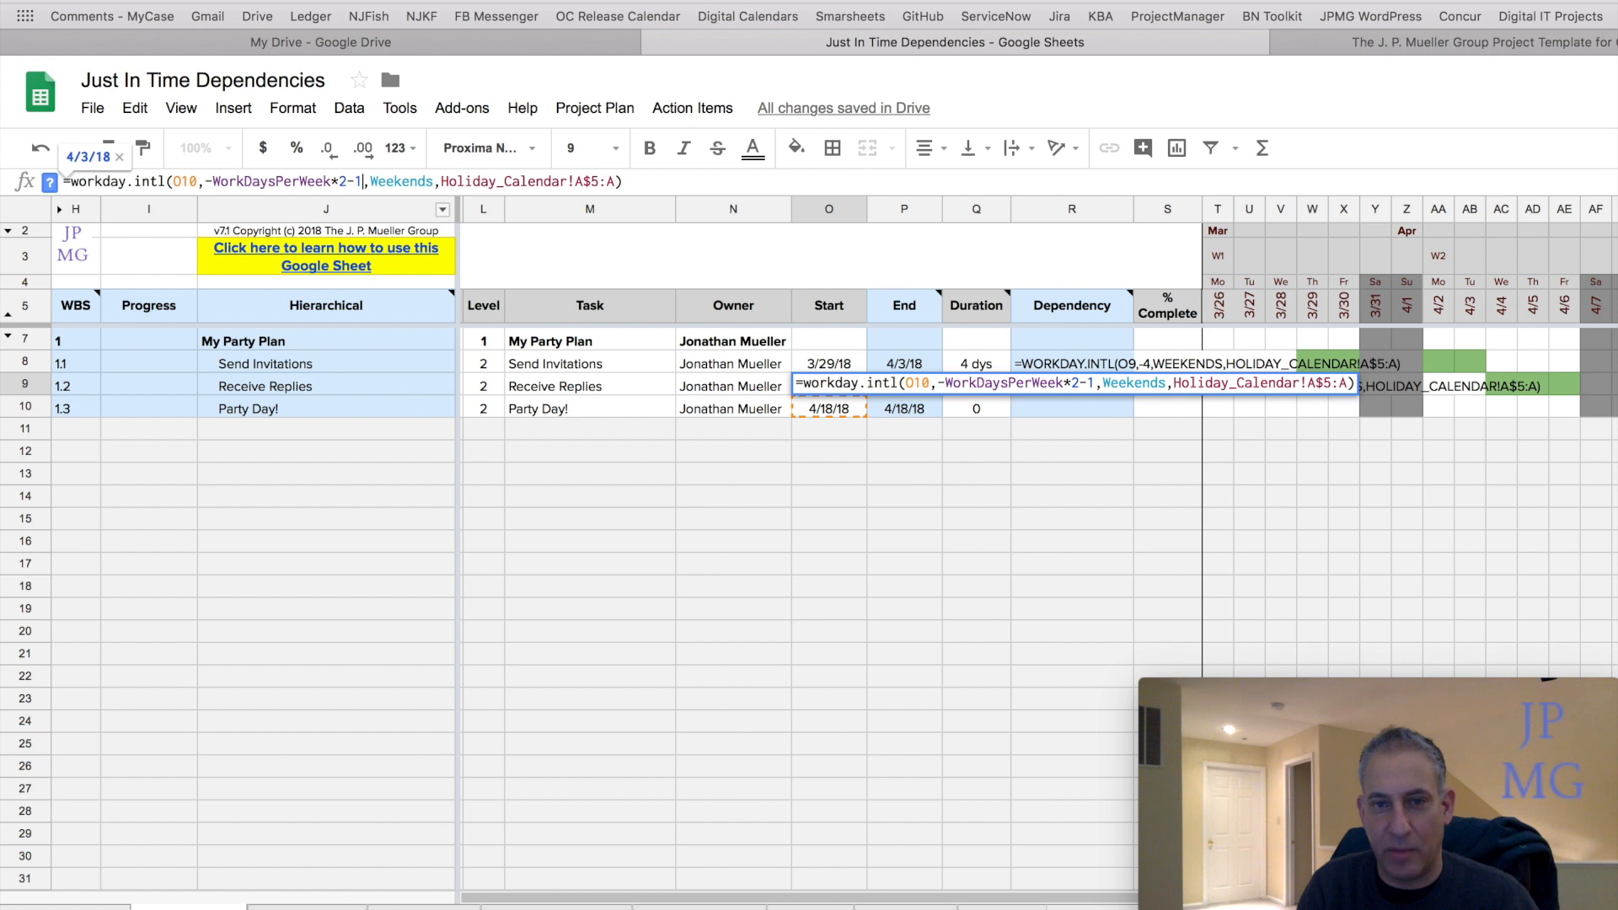
key("Return")
key("Up")
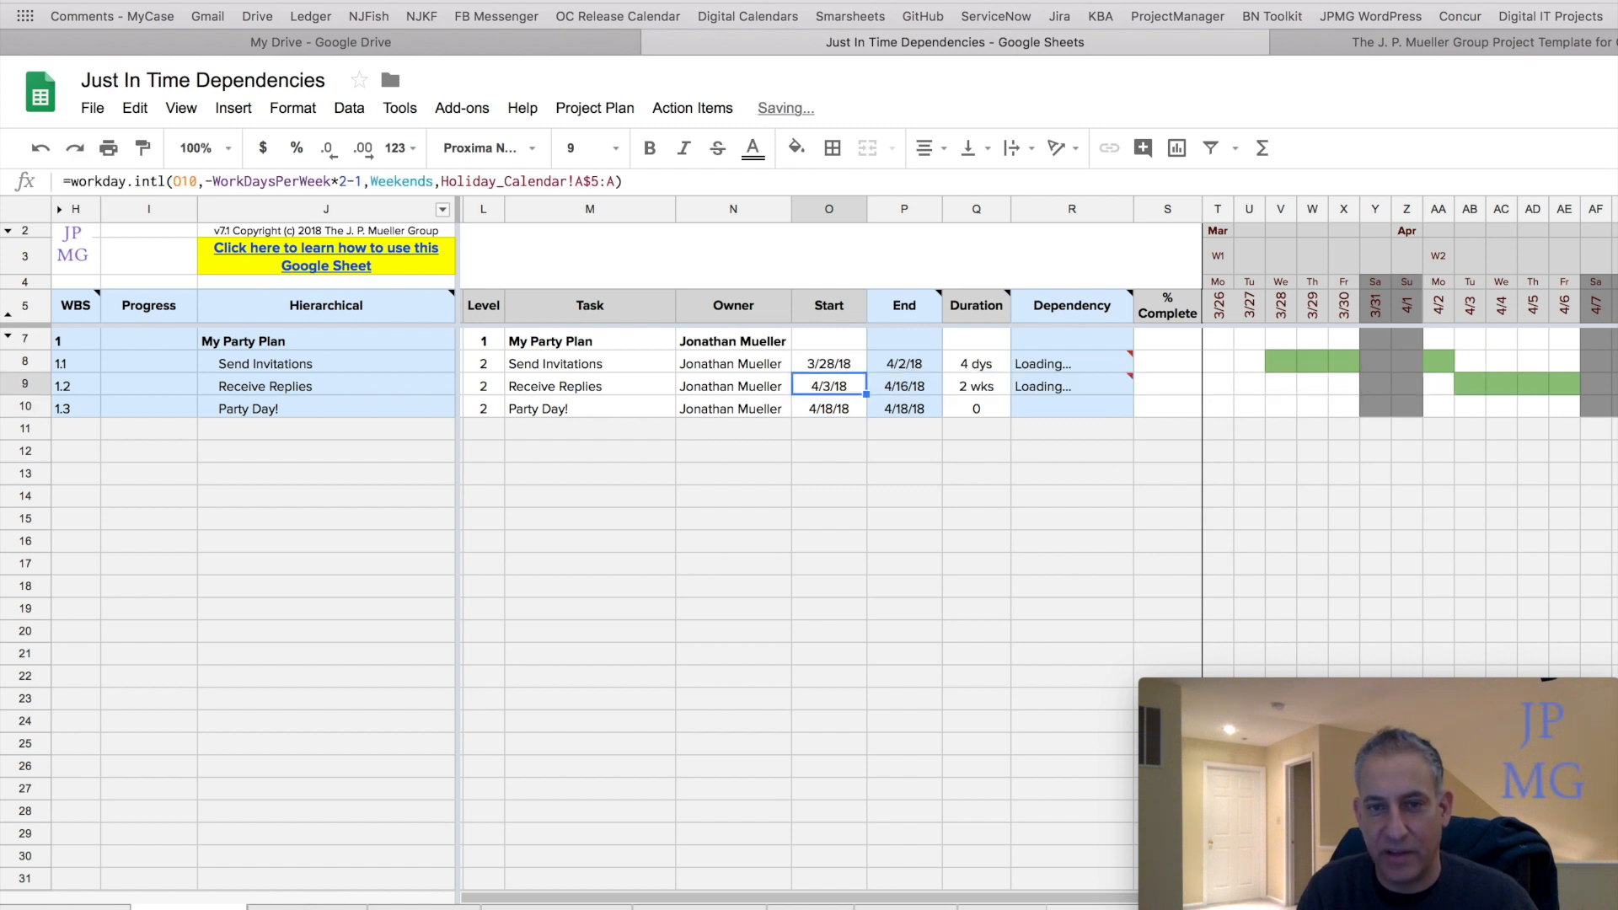
left_click(362, 181)
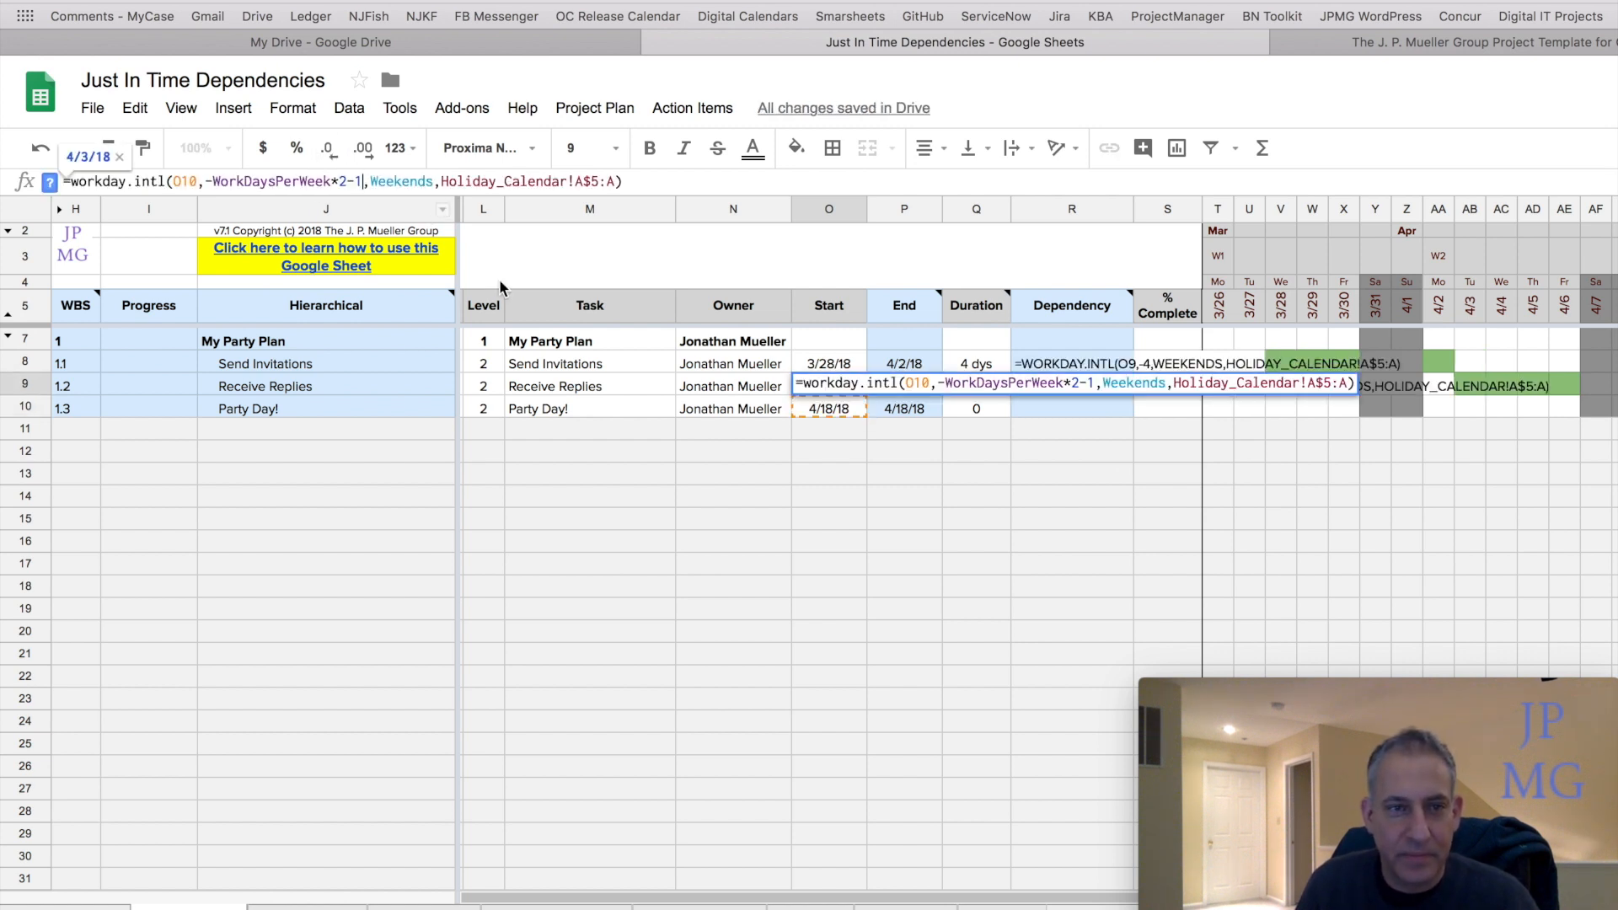
Change the Receive Replies start formula's offset to -WorkDaysPerWeek*2+1.
key("Left")
key("shift+Left")
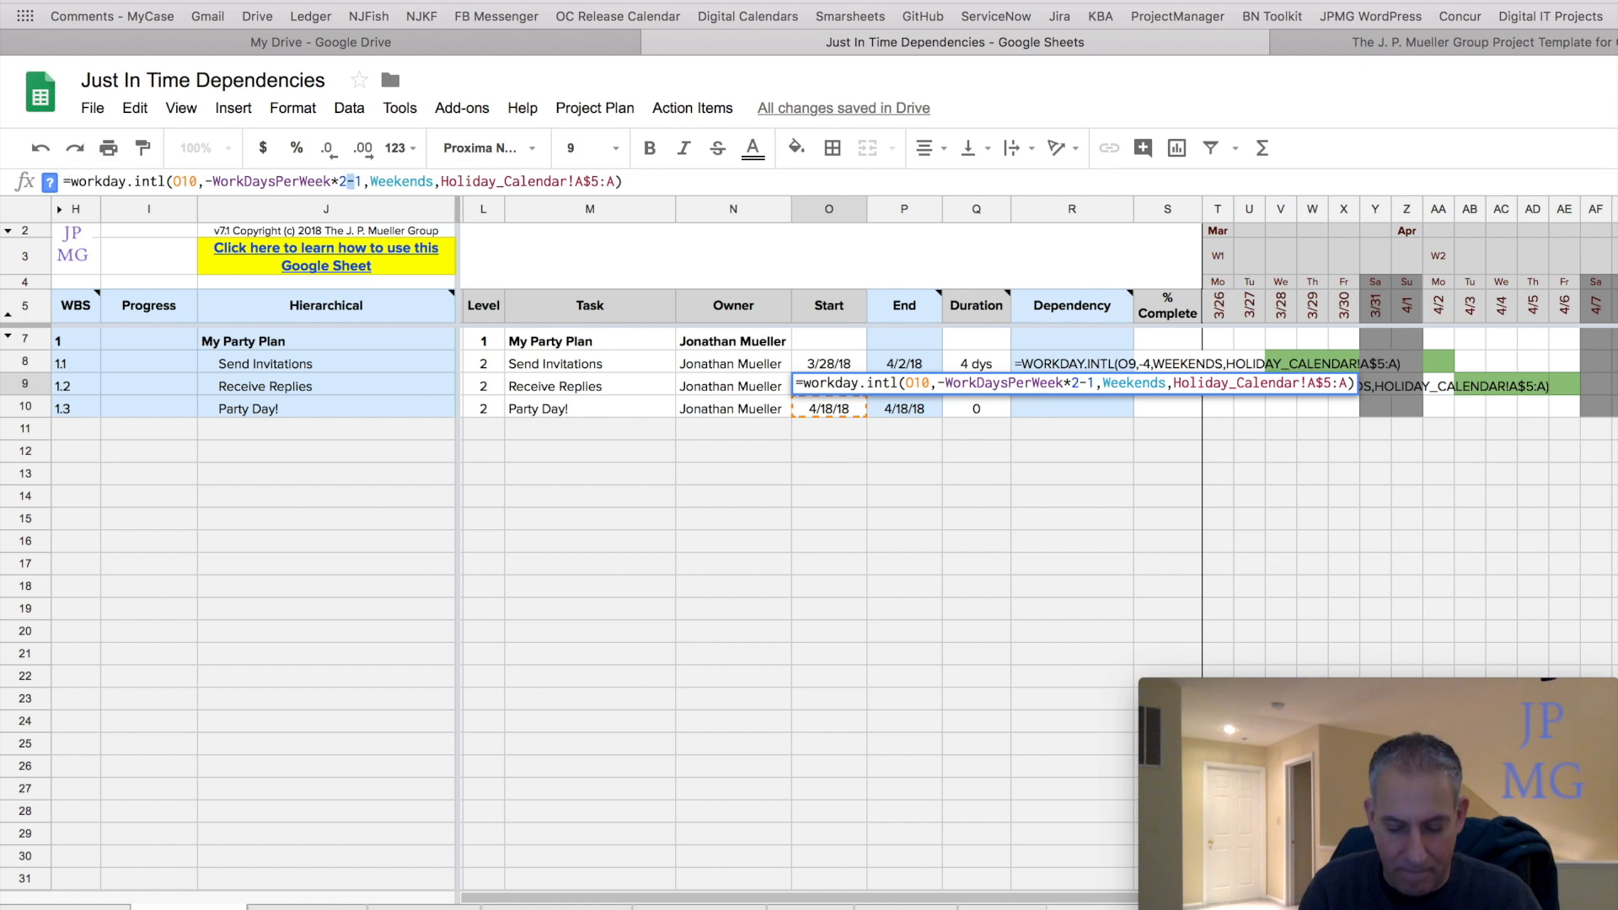
type("+_")
key("BackSpace")
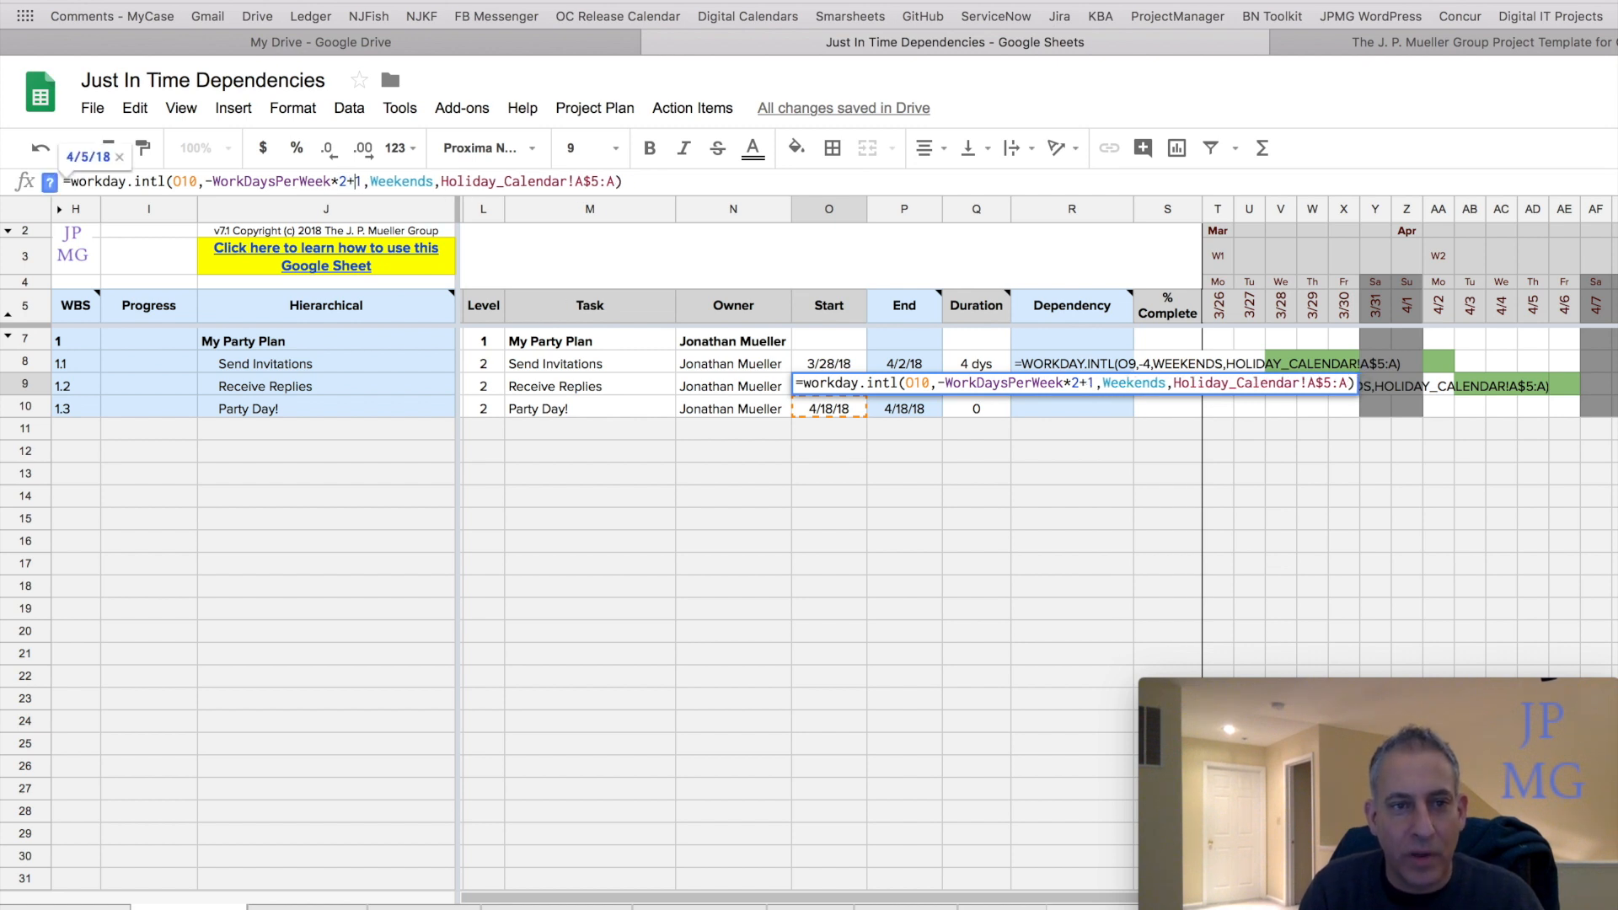
key("Return")
Compare the recalculated start and end dates of Receive Replies and Party Day! and their Gantt bars.
key("Up")
key("Right")
key("Down")
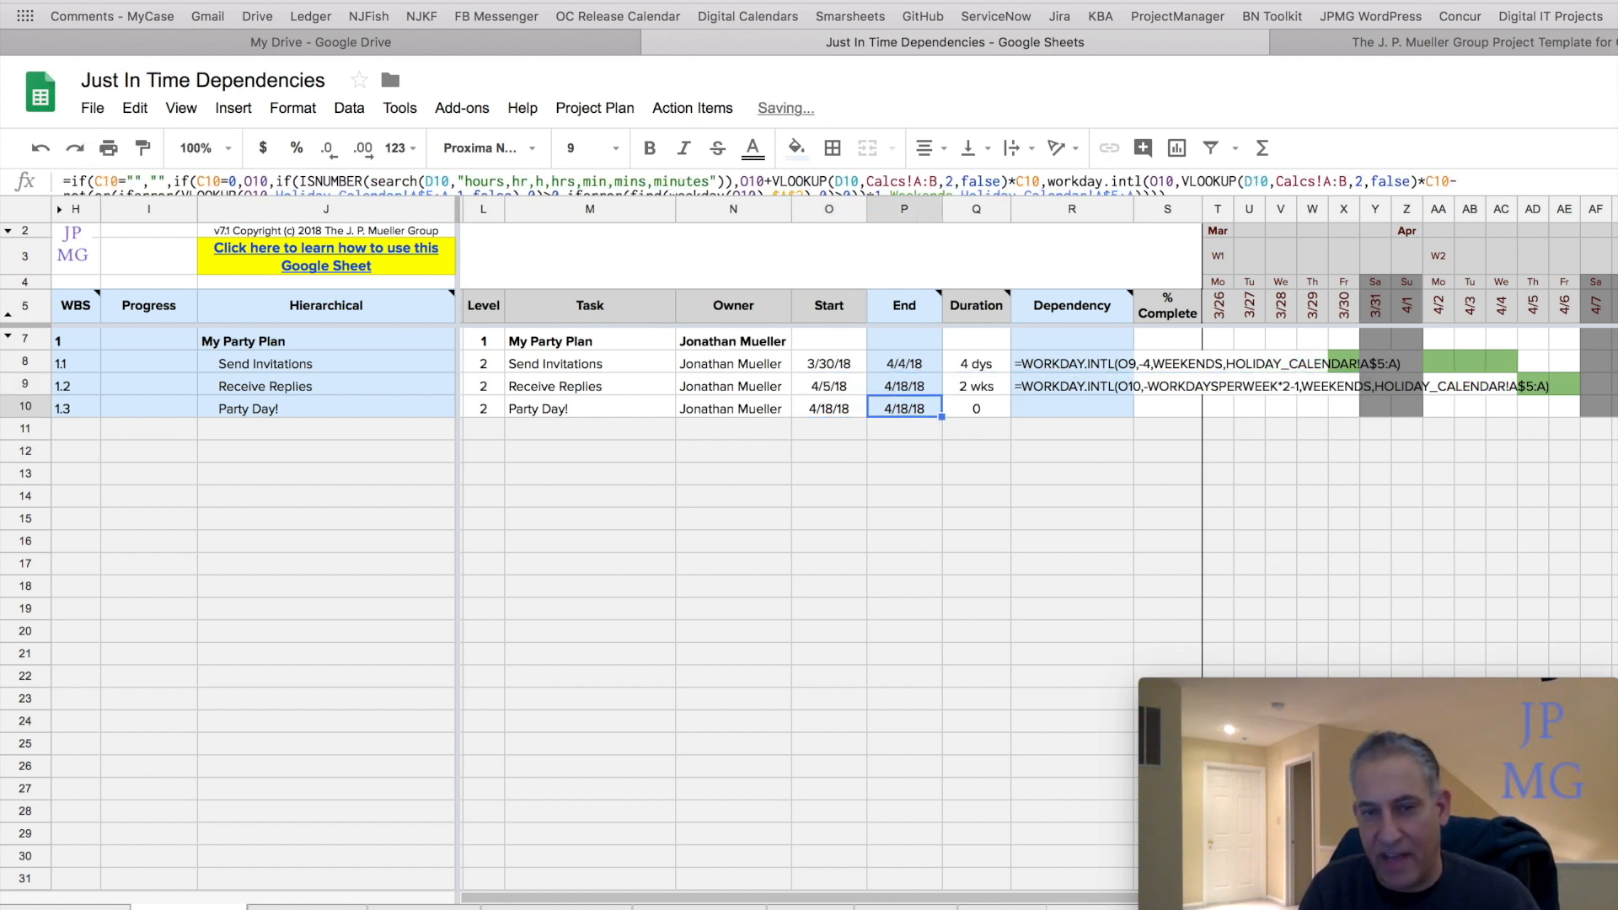
key("Left")
key("Right")
key("Up")
key("Left")
key("Down")
key("Right")
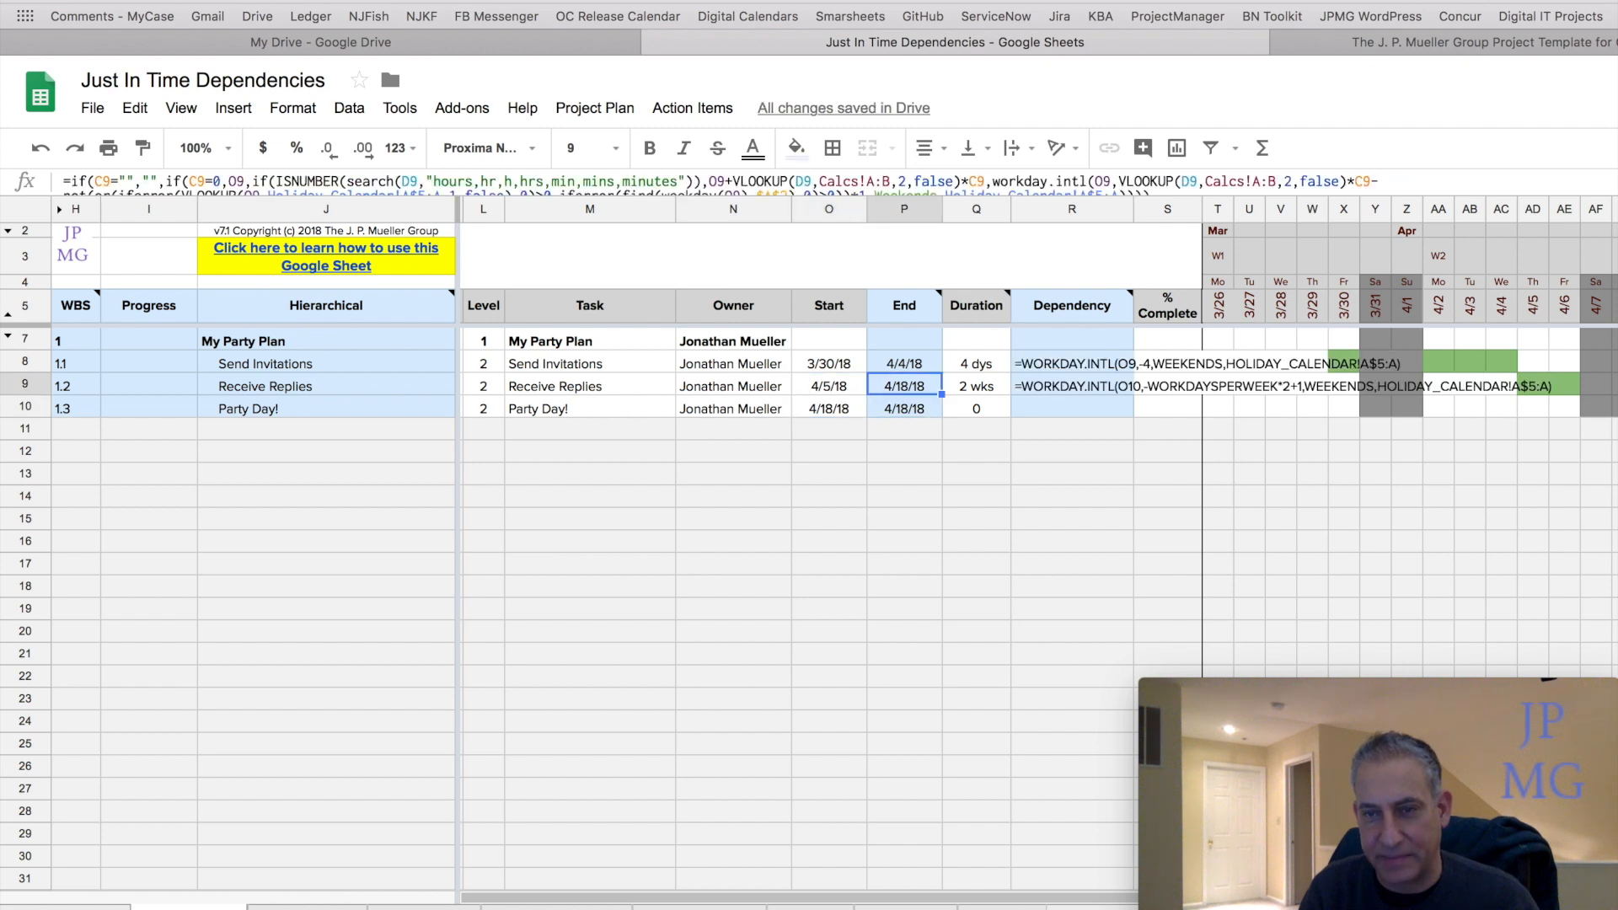
key("Left")
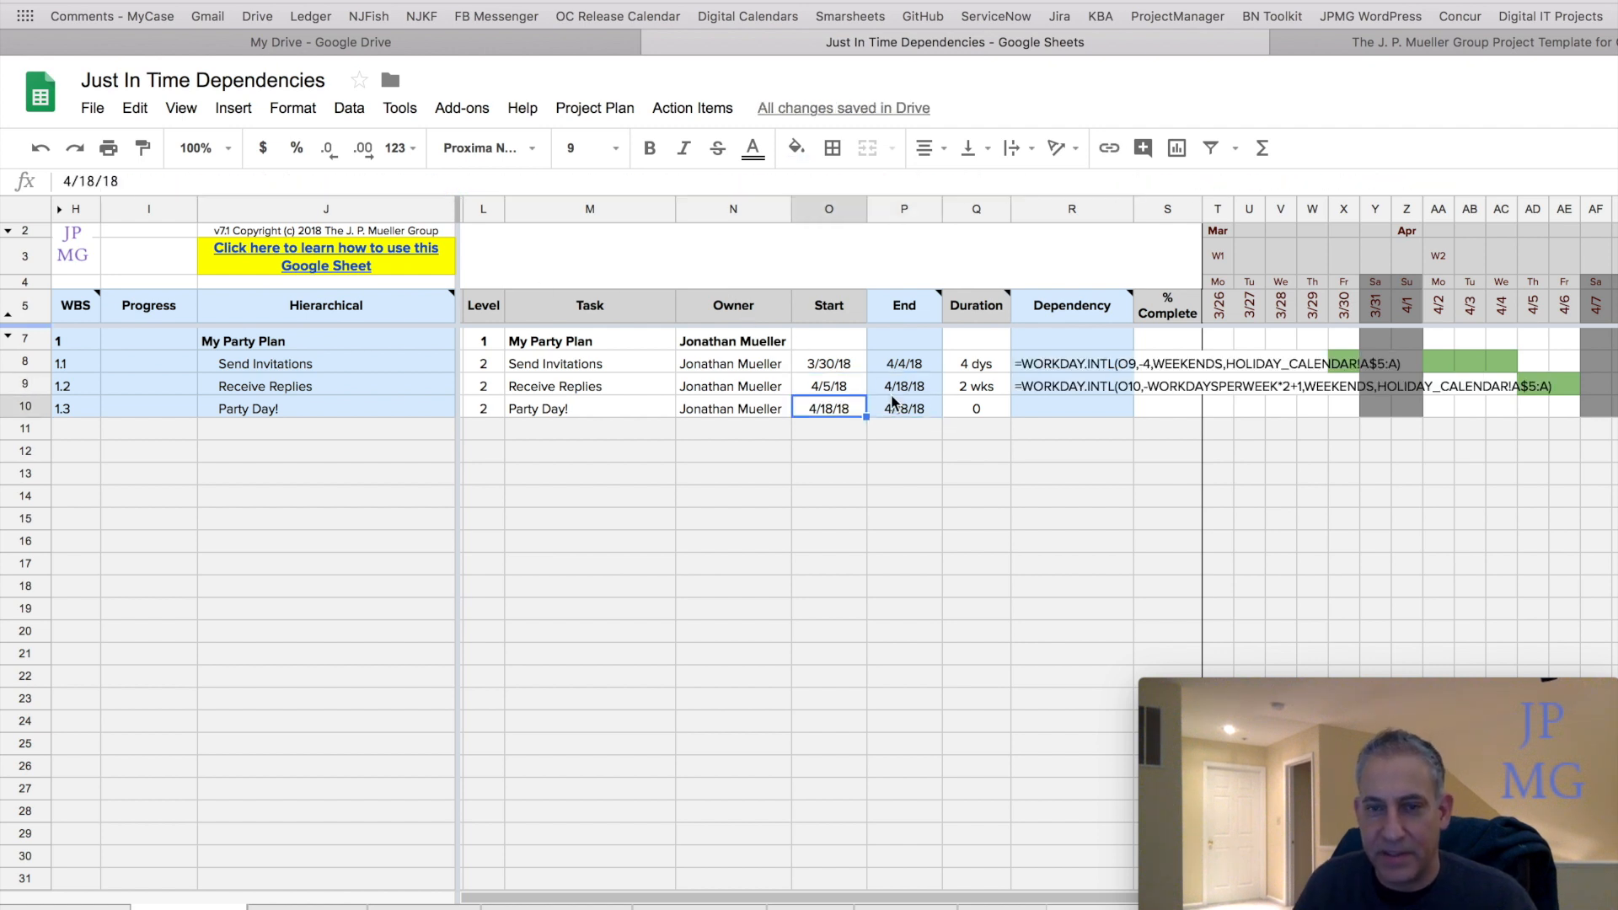
scroll(1308, 459, "right", 6)
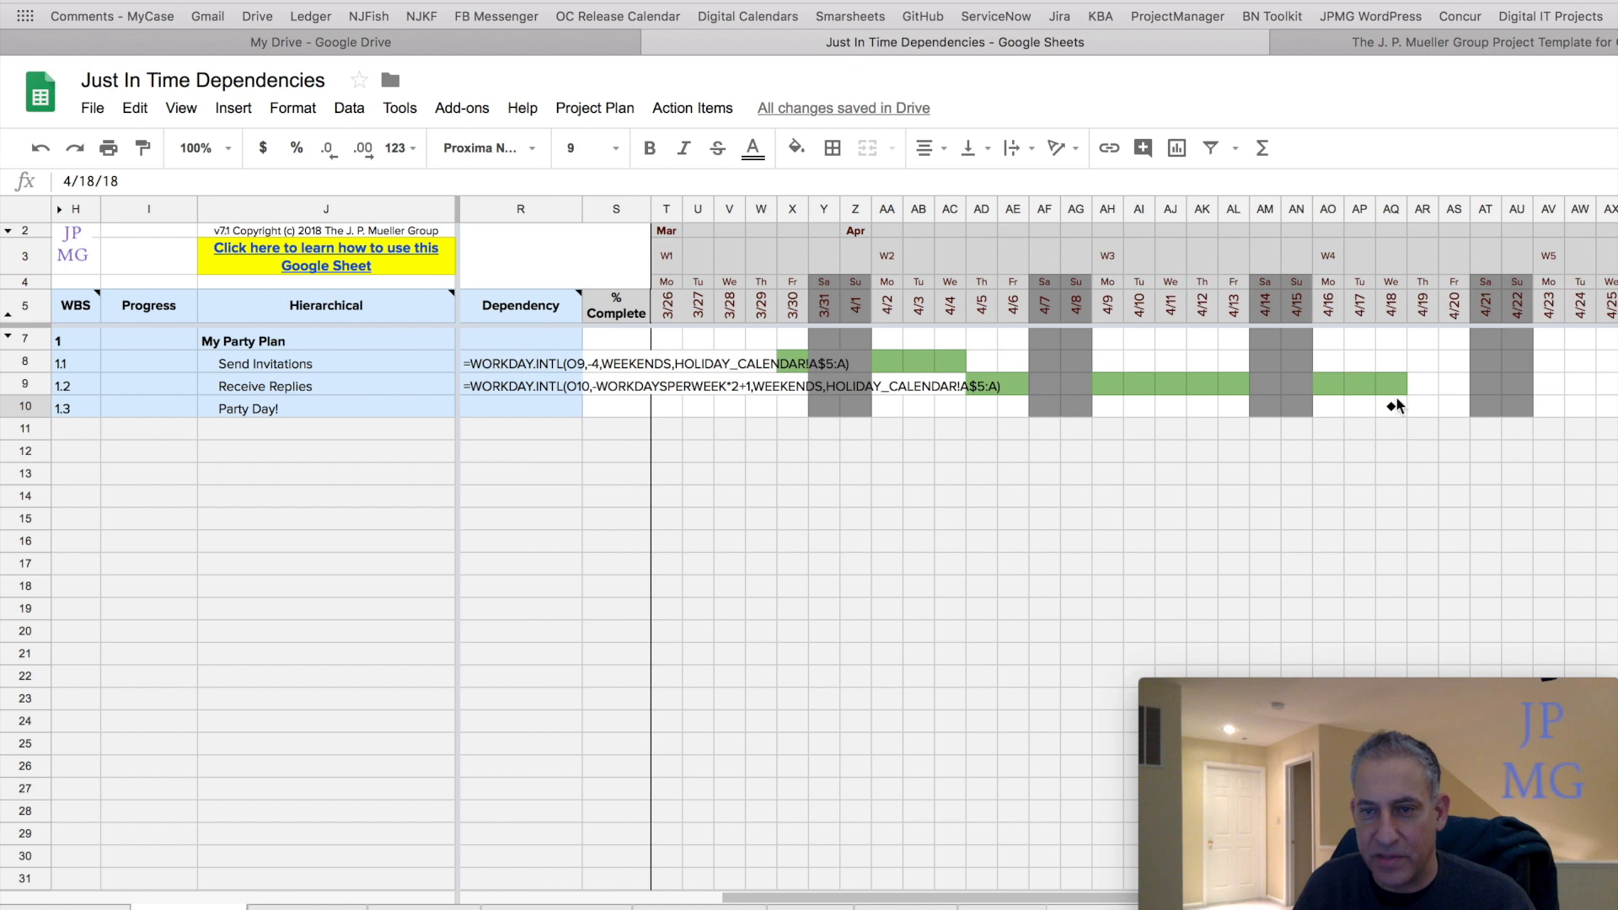
scroll(1176, 447, "left", 6)
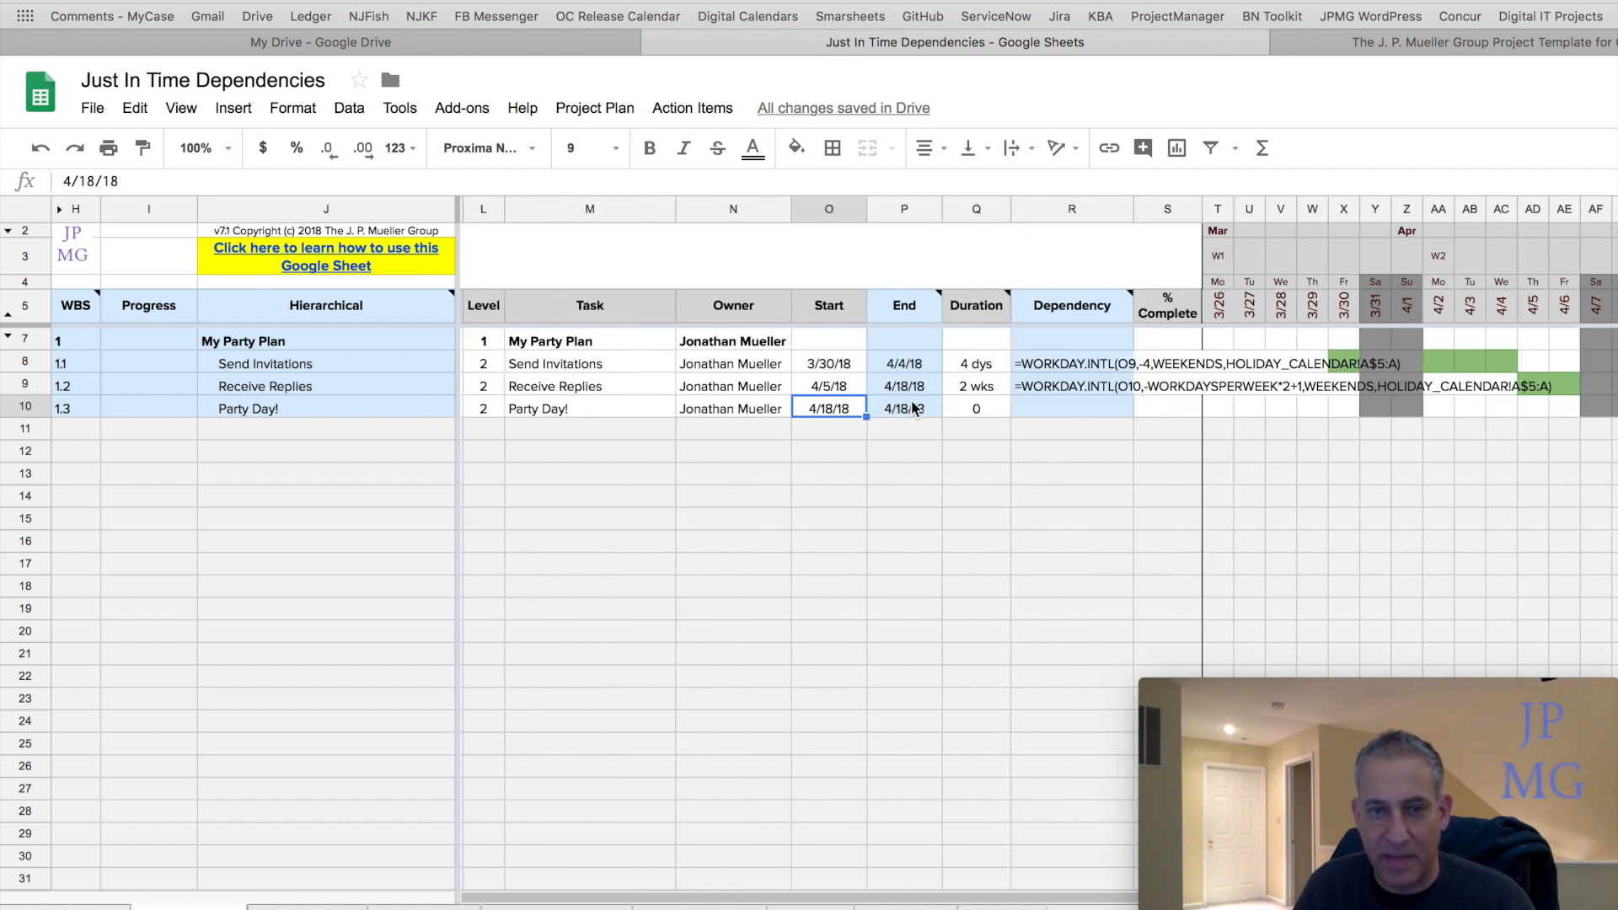
Remove the extra day from the Receive Replies start formula so its offset is -WorkDaysPerWeek*2.
left_click(830, 386)
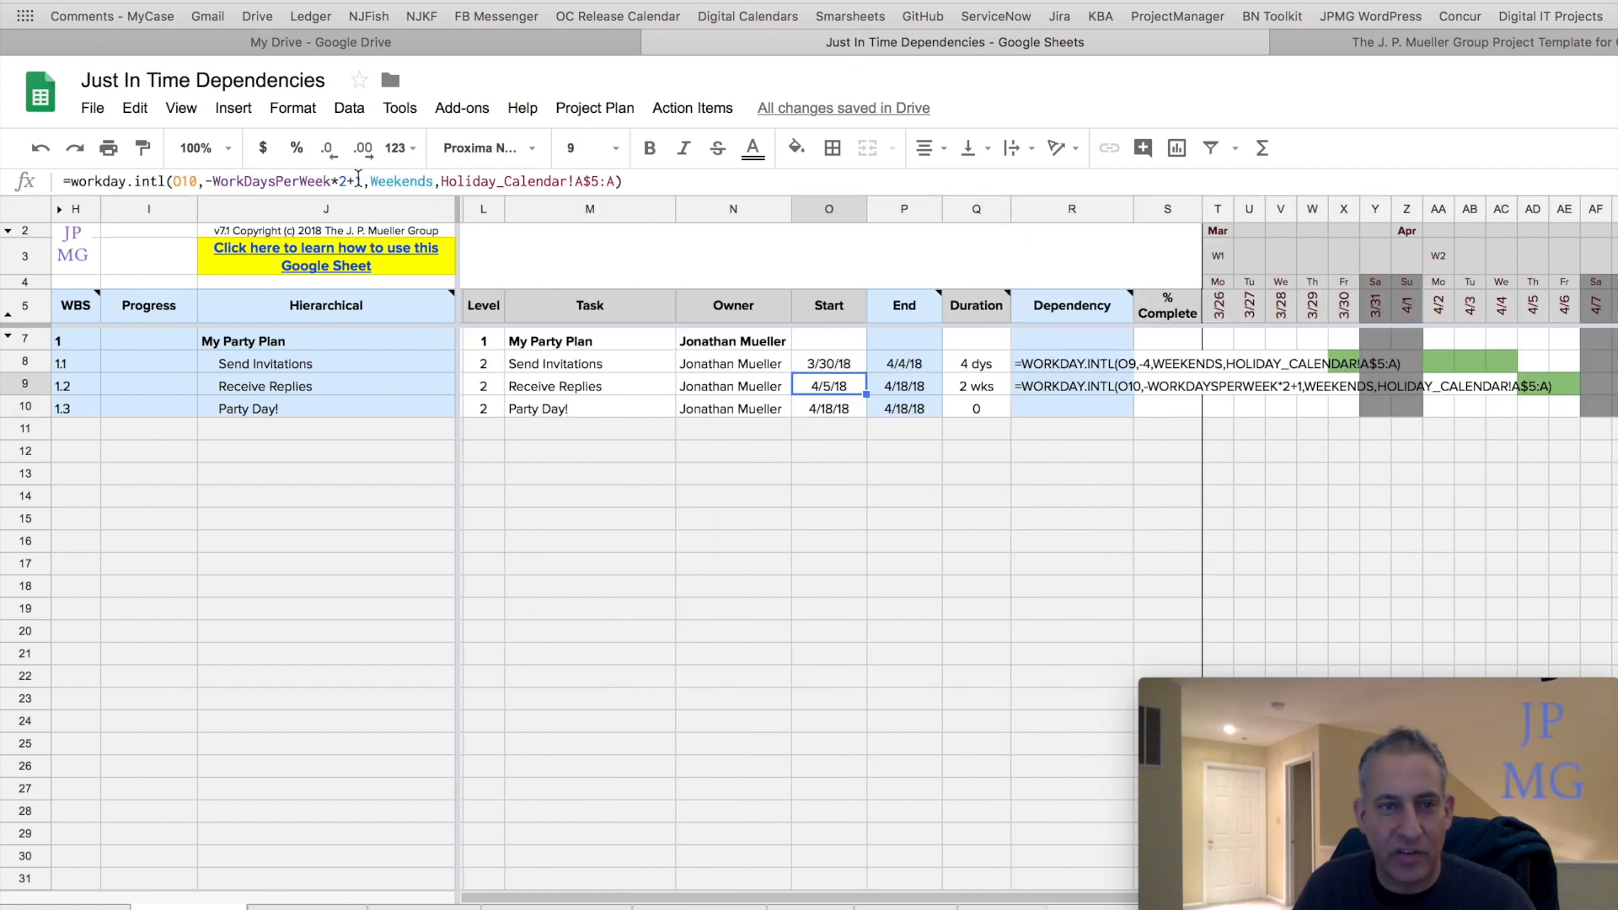
left_click(360, 181)
key("Delete")
key("BackSpace")
key("Return")
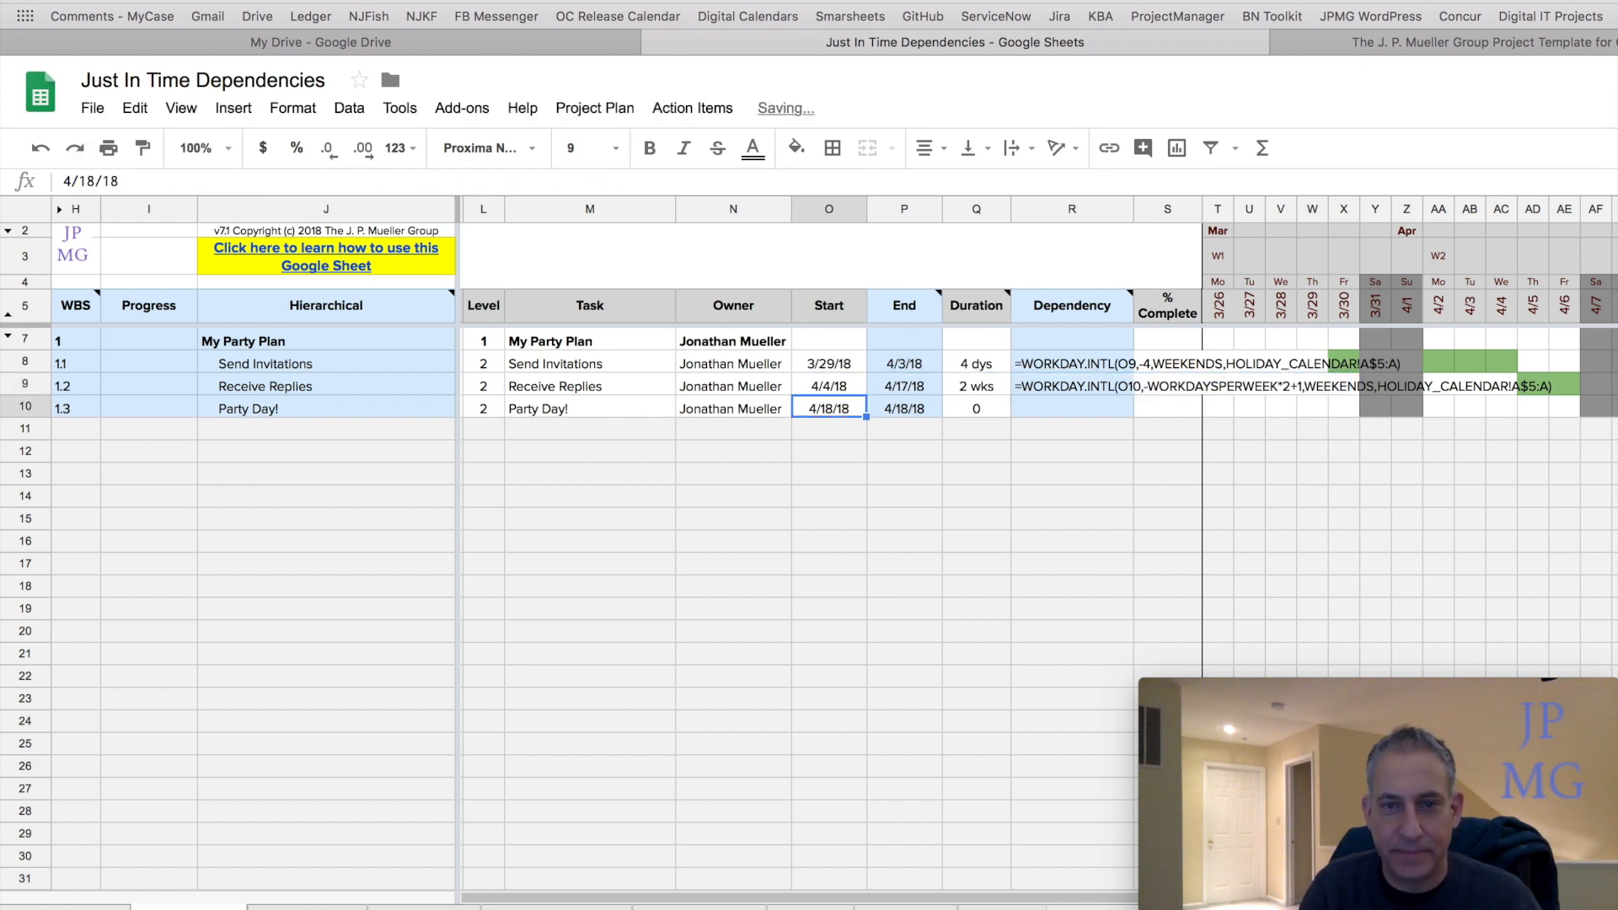
Examine the Send Invitations start formula counting back 4 workdays and the resulting Gantt bars.
key("Up")
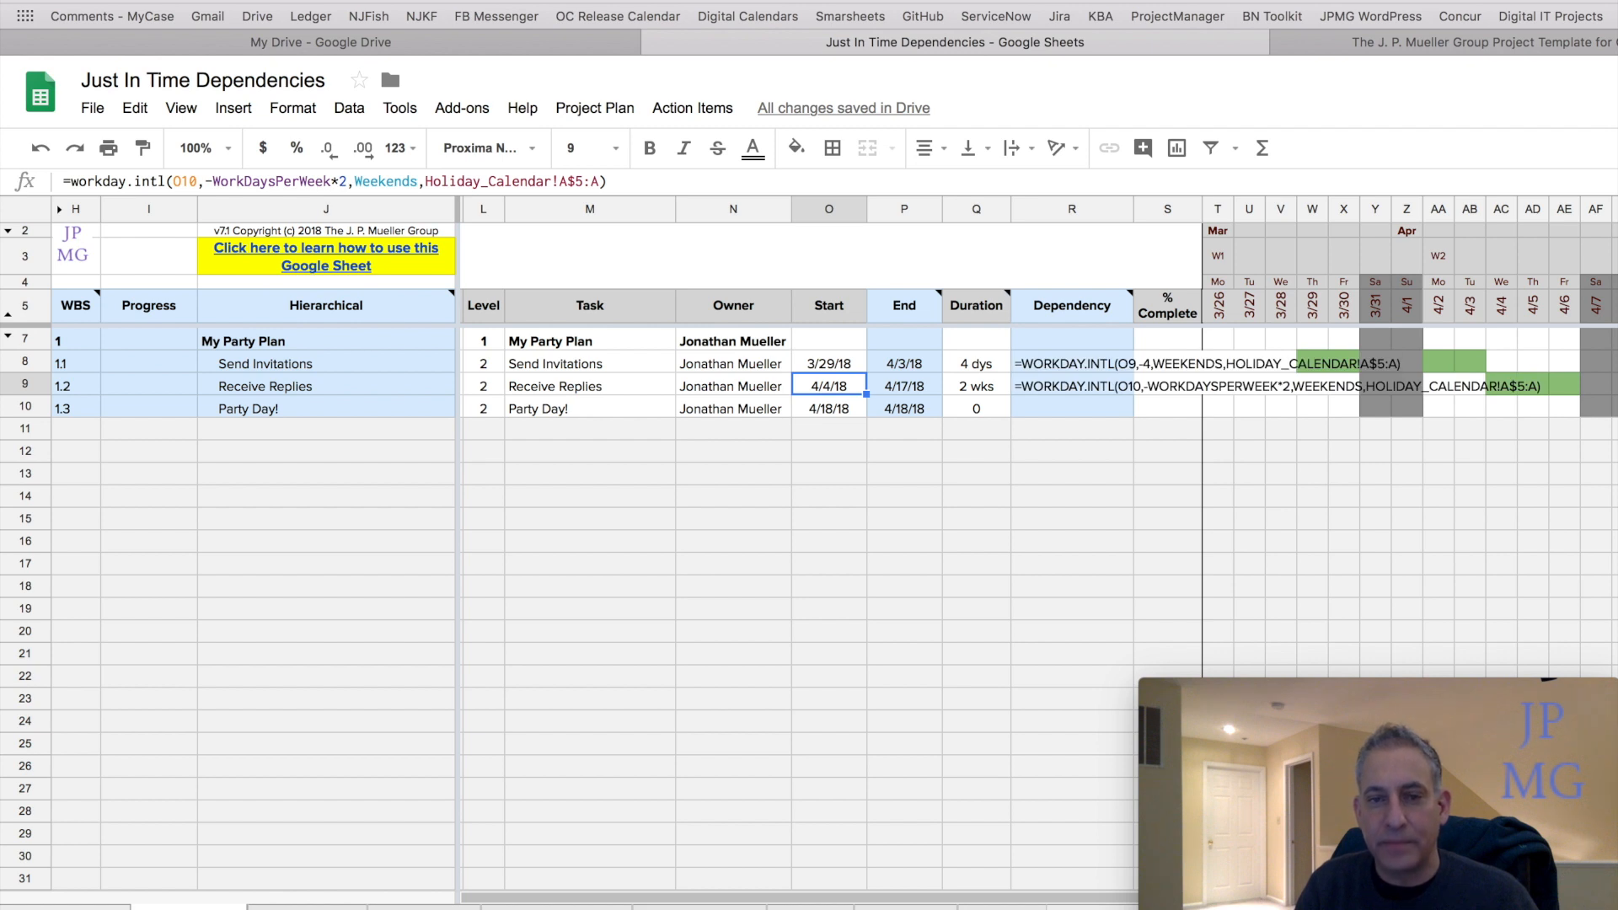
key("Up")
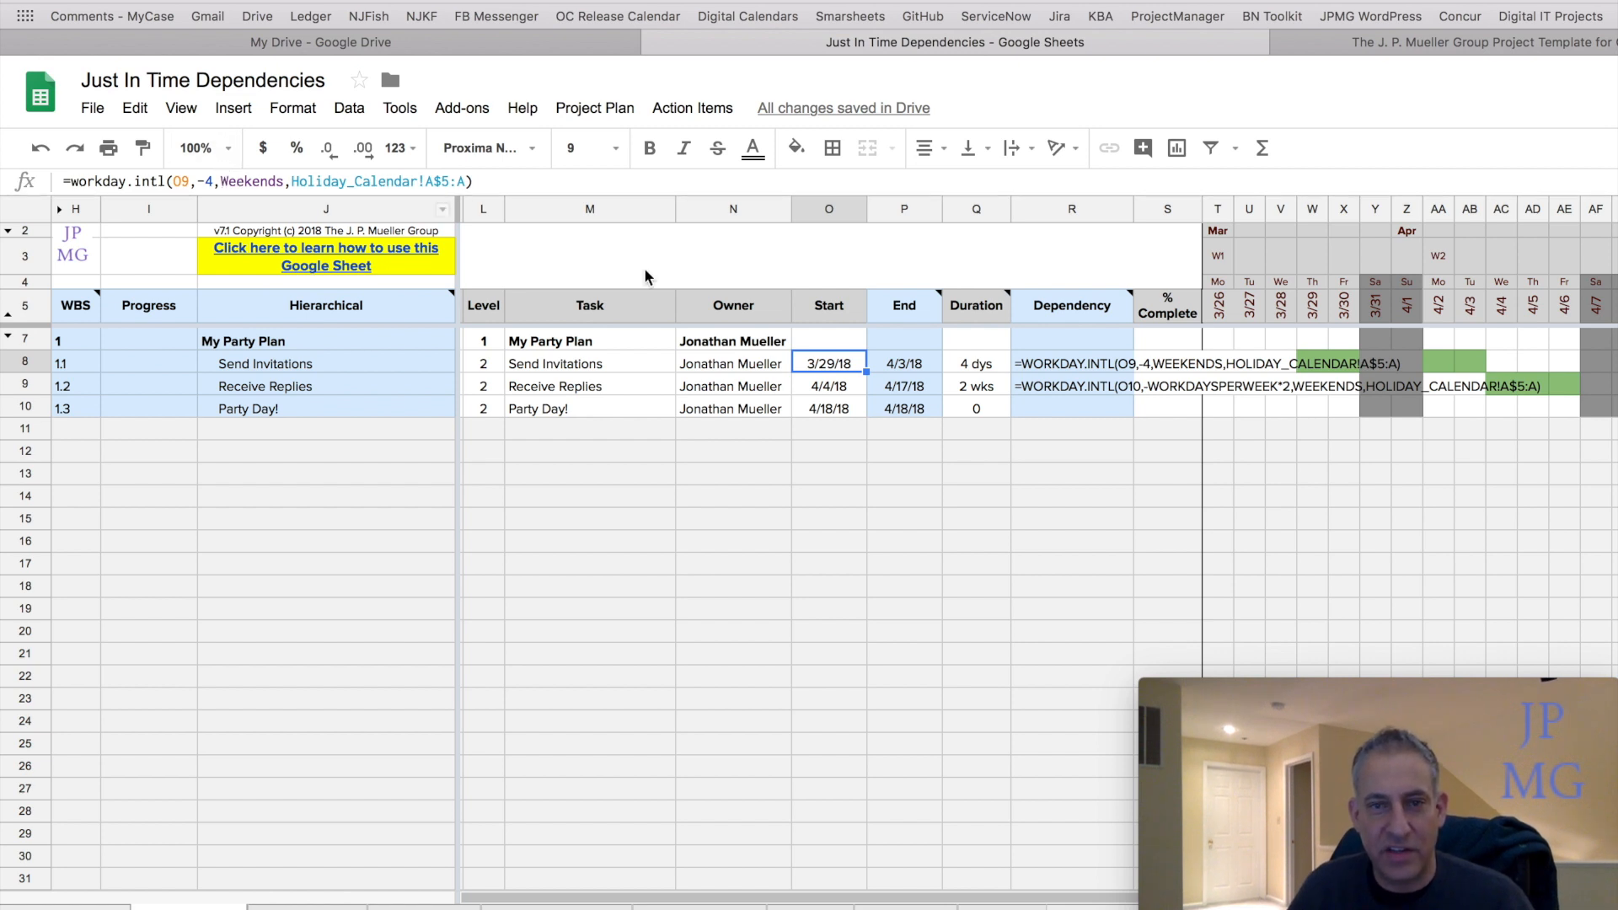
left_click(982, 371)
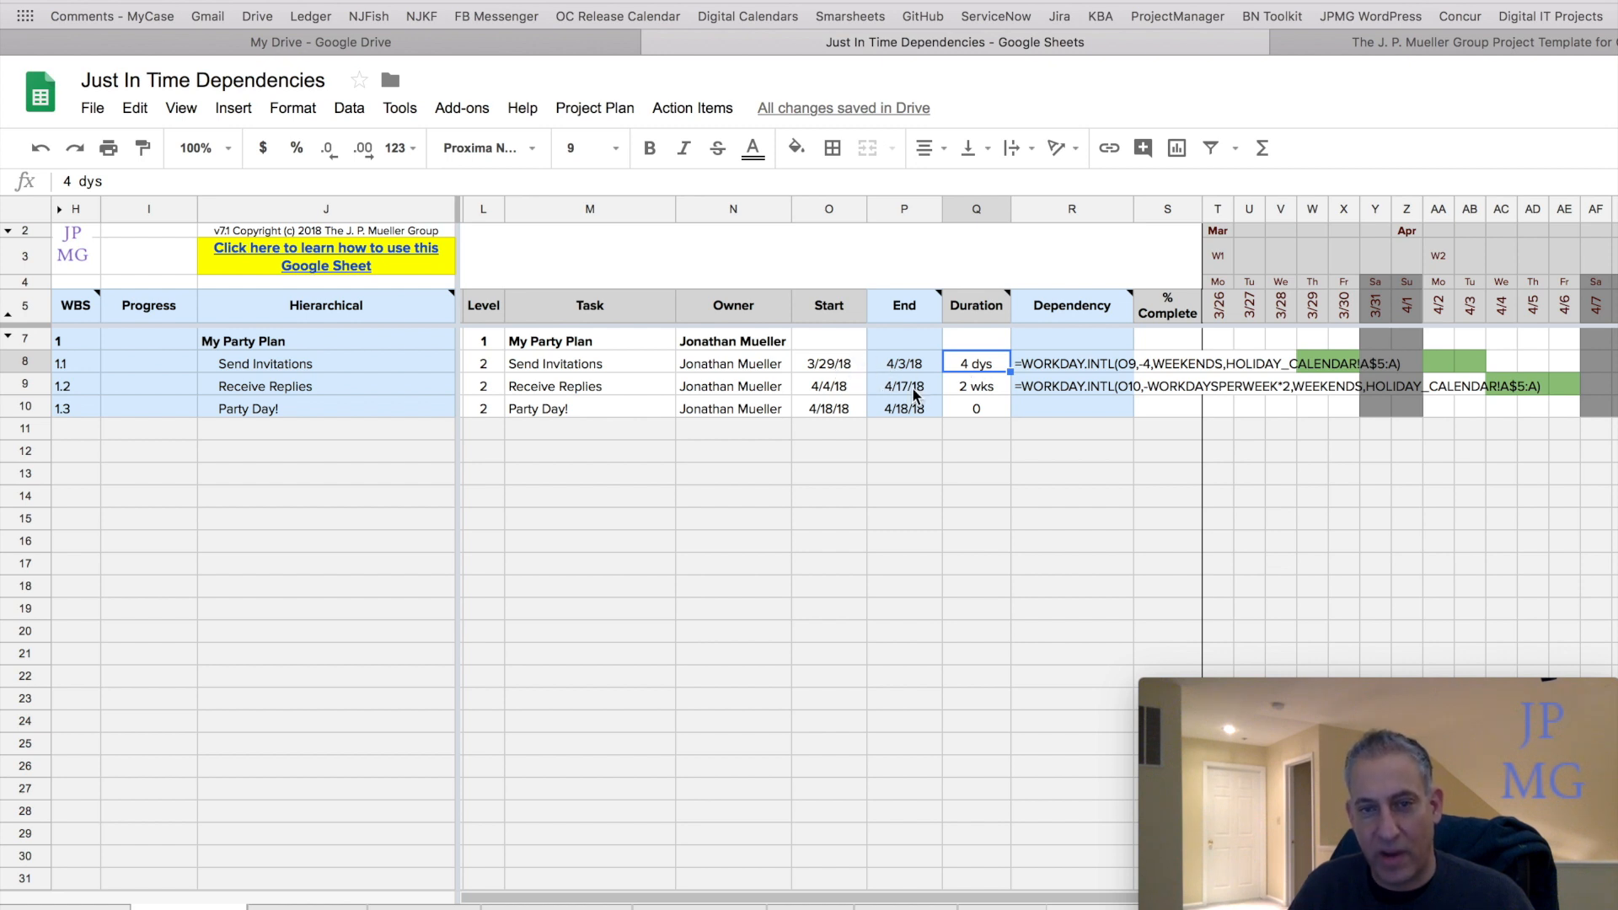
left_click(830, 369)
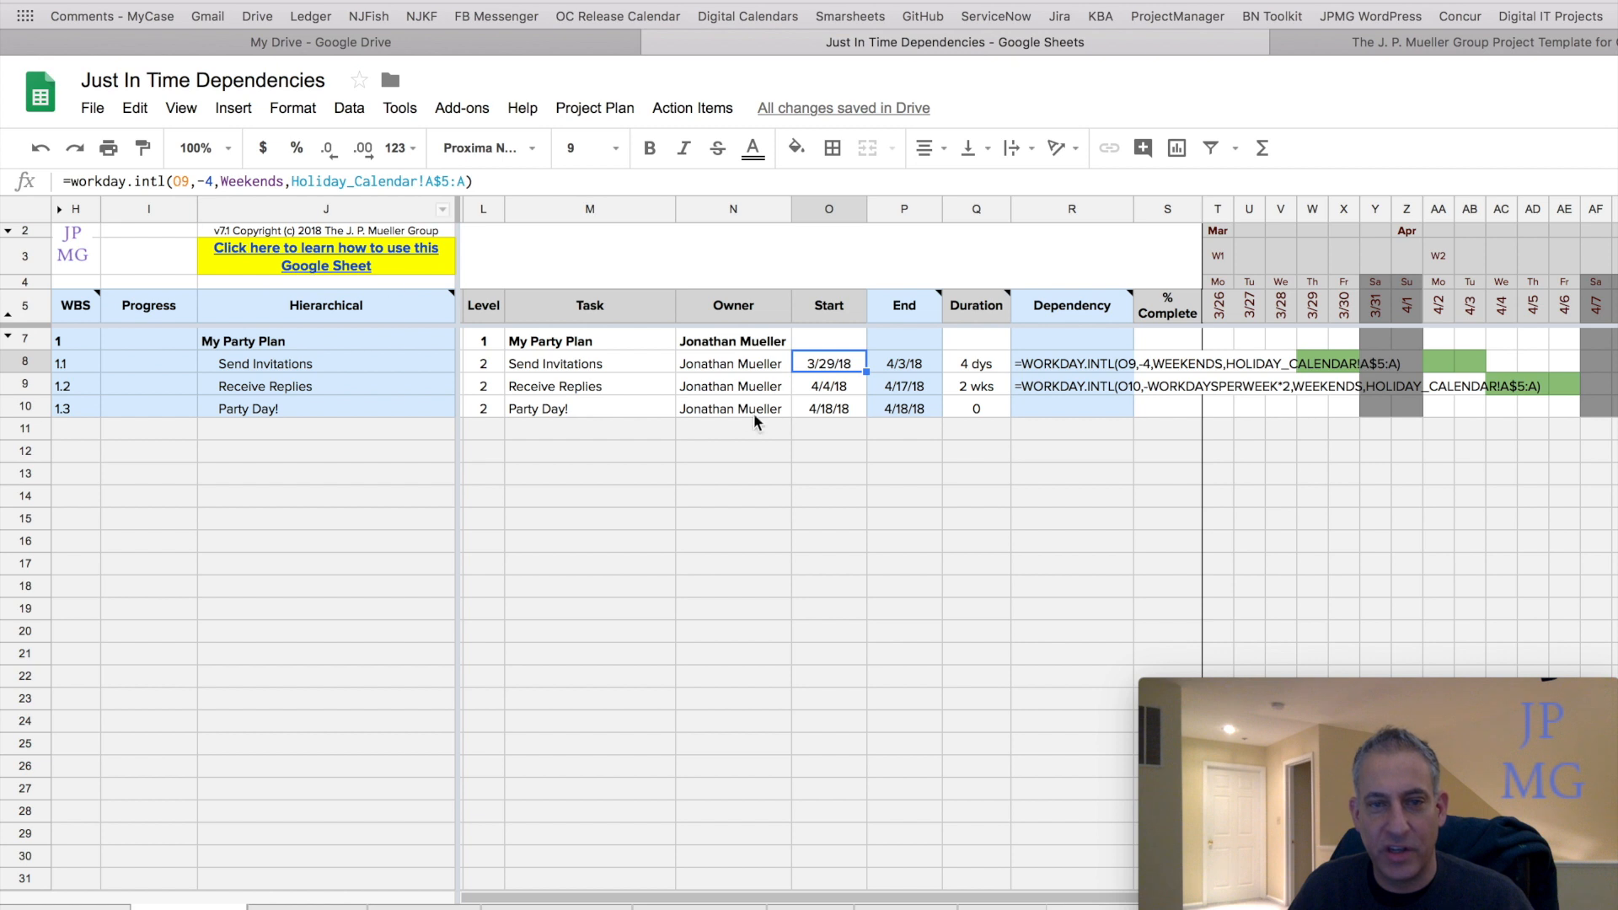
left_click(824, 387)
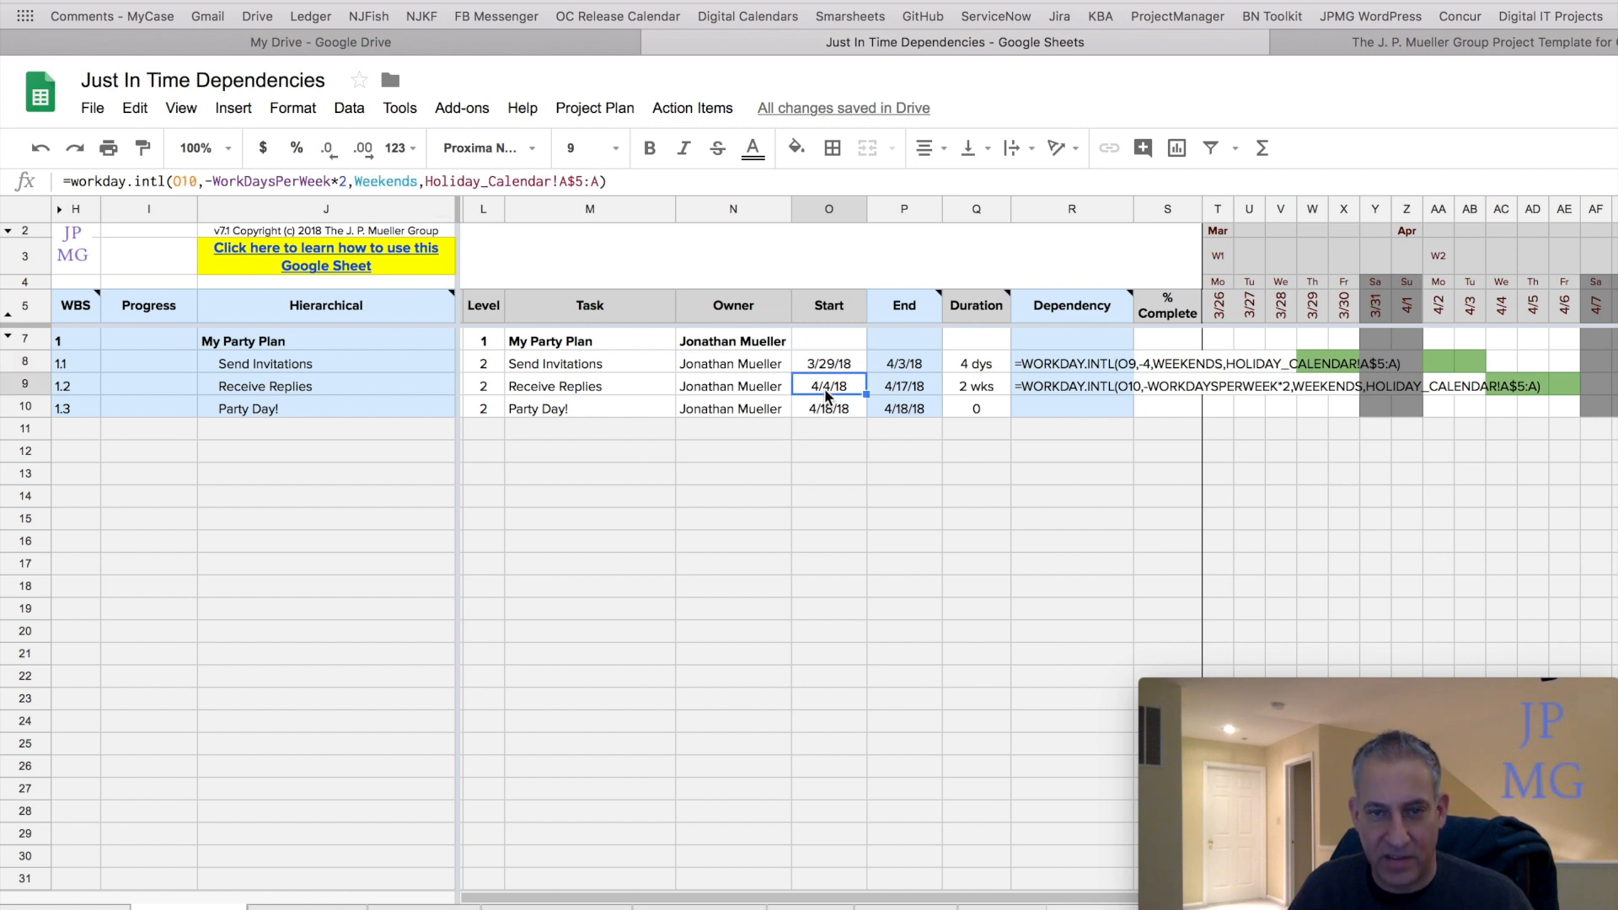
left_click(841, 369)
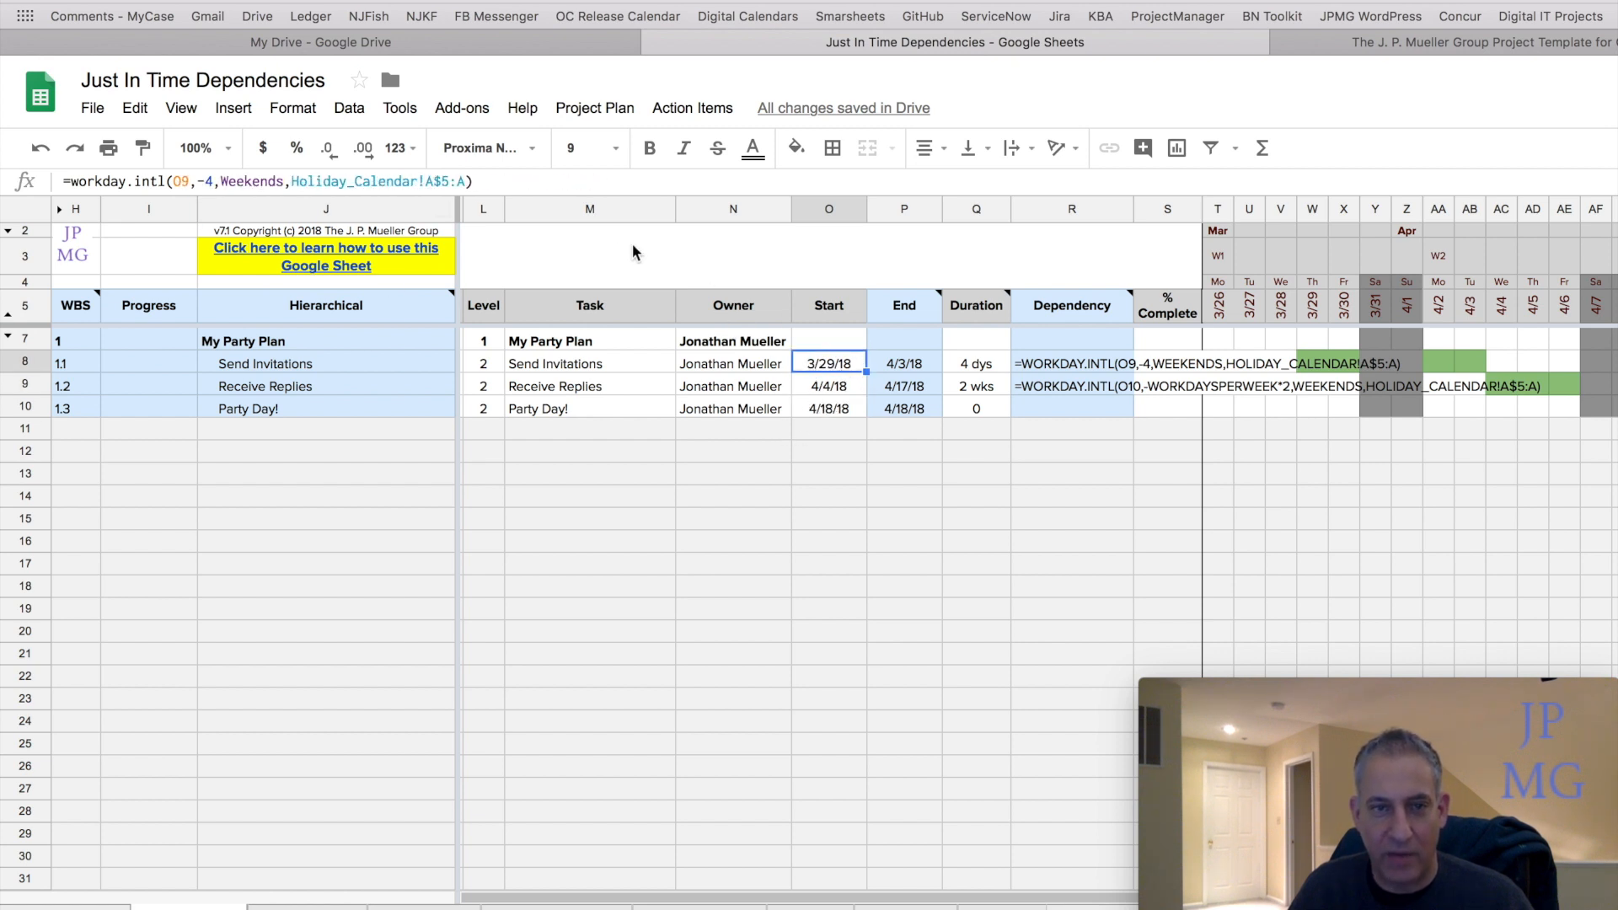
left_click(570, 187)
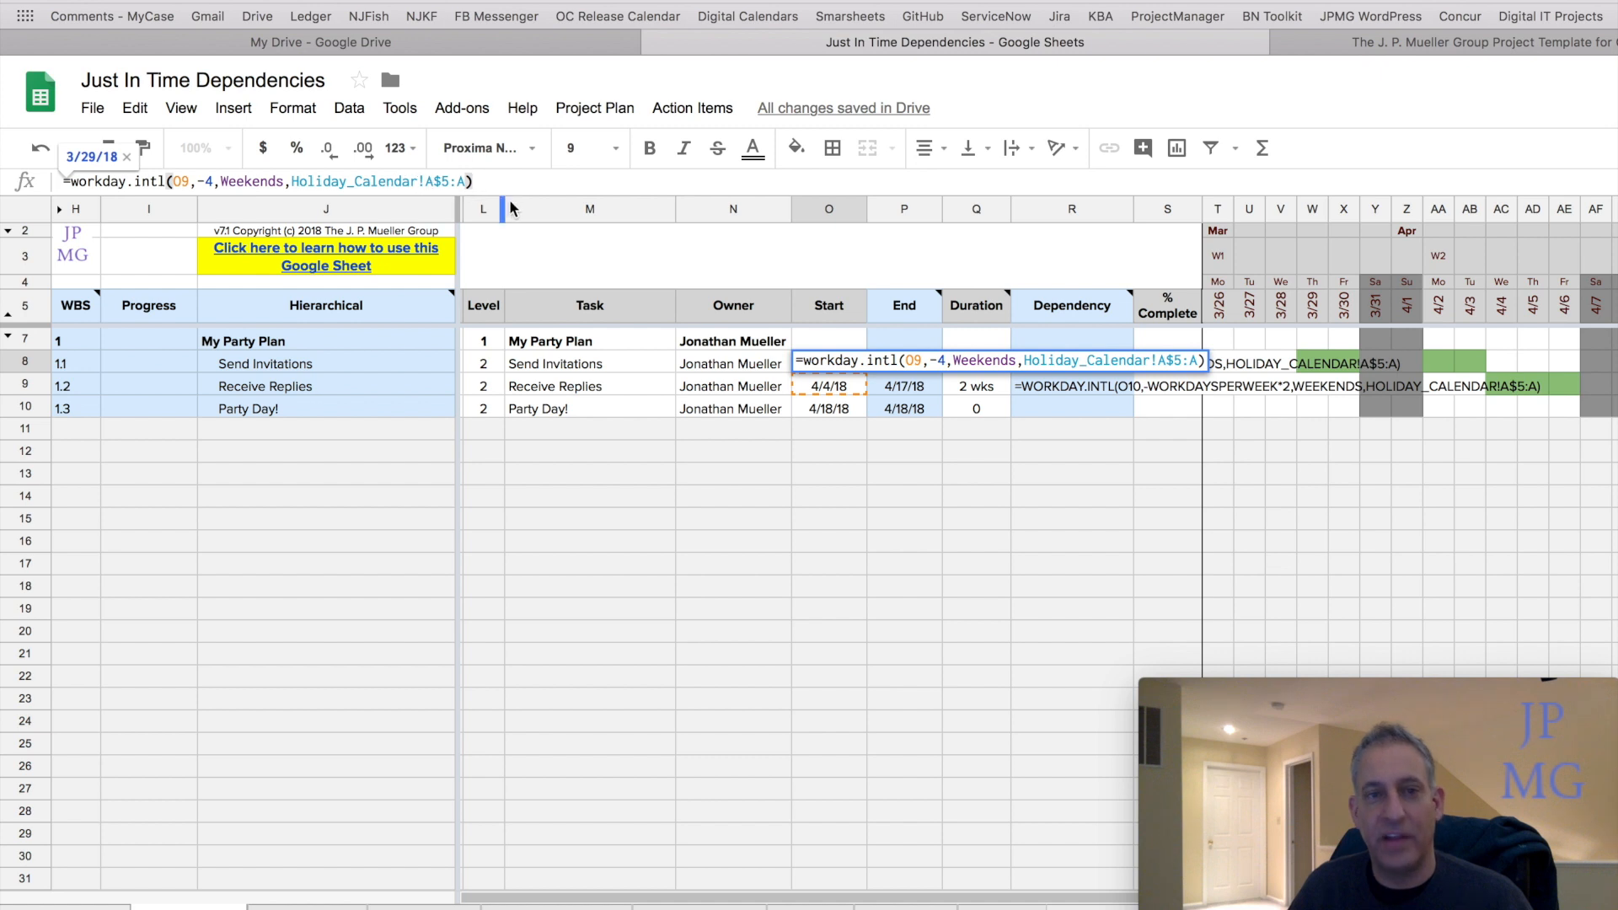
key("Return")
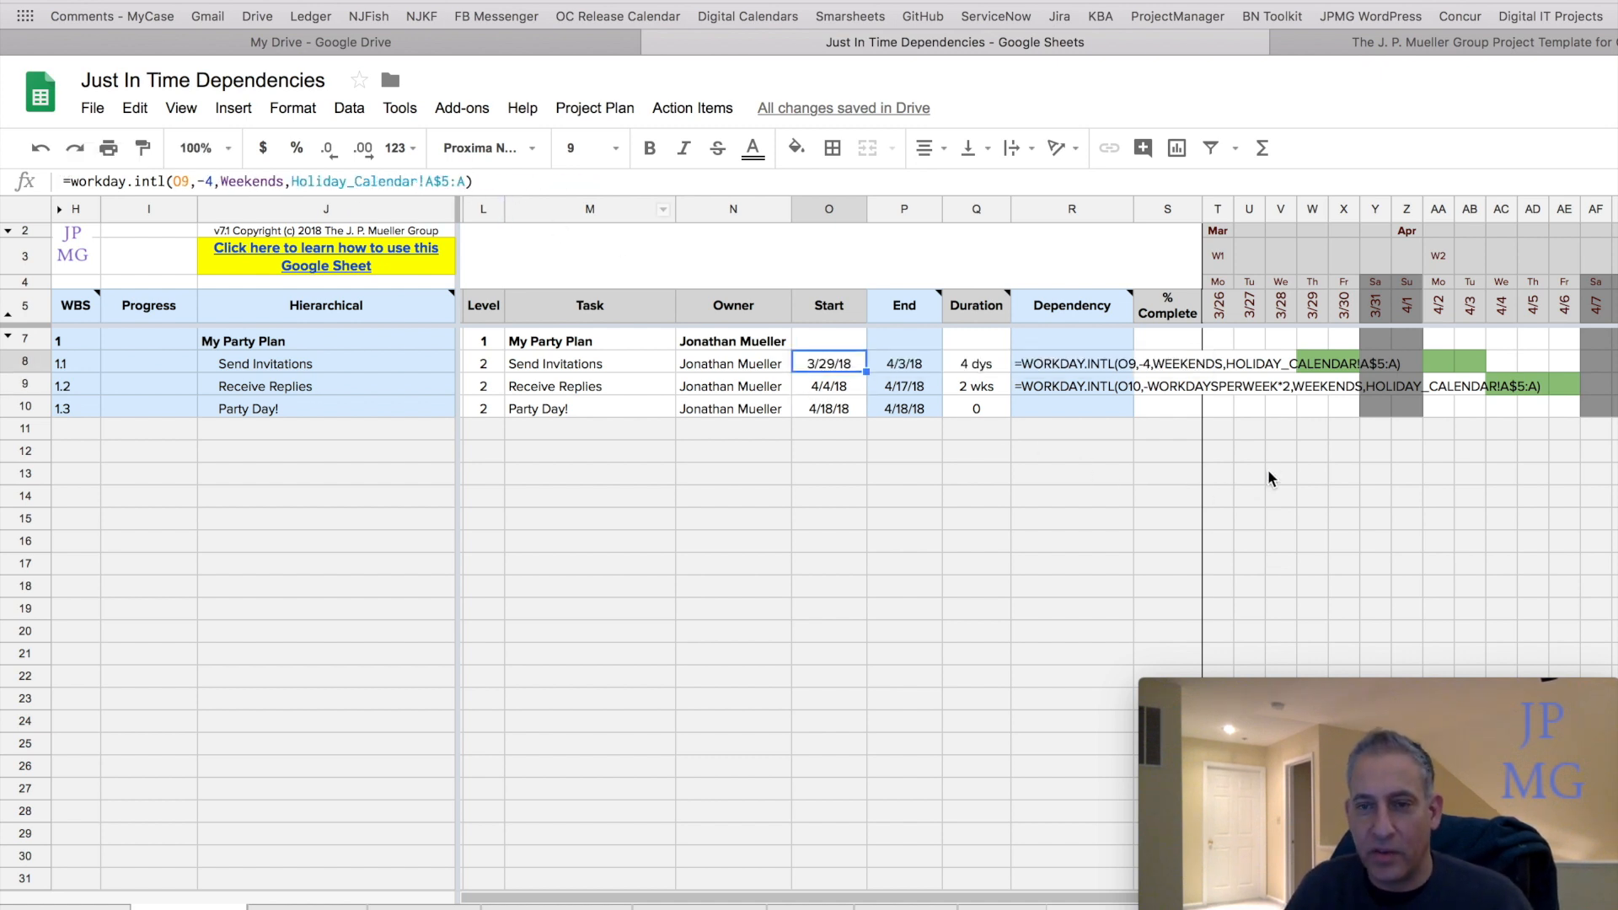
scroll(1268, 474, "right", 5)
scroll(1267, 478, "right", 4)
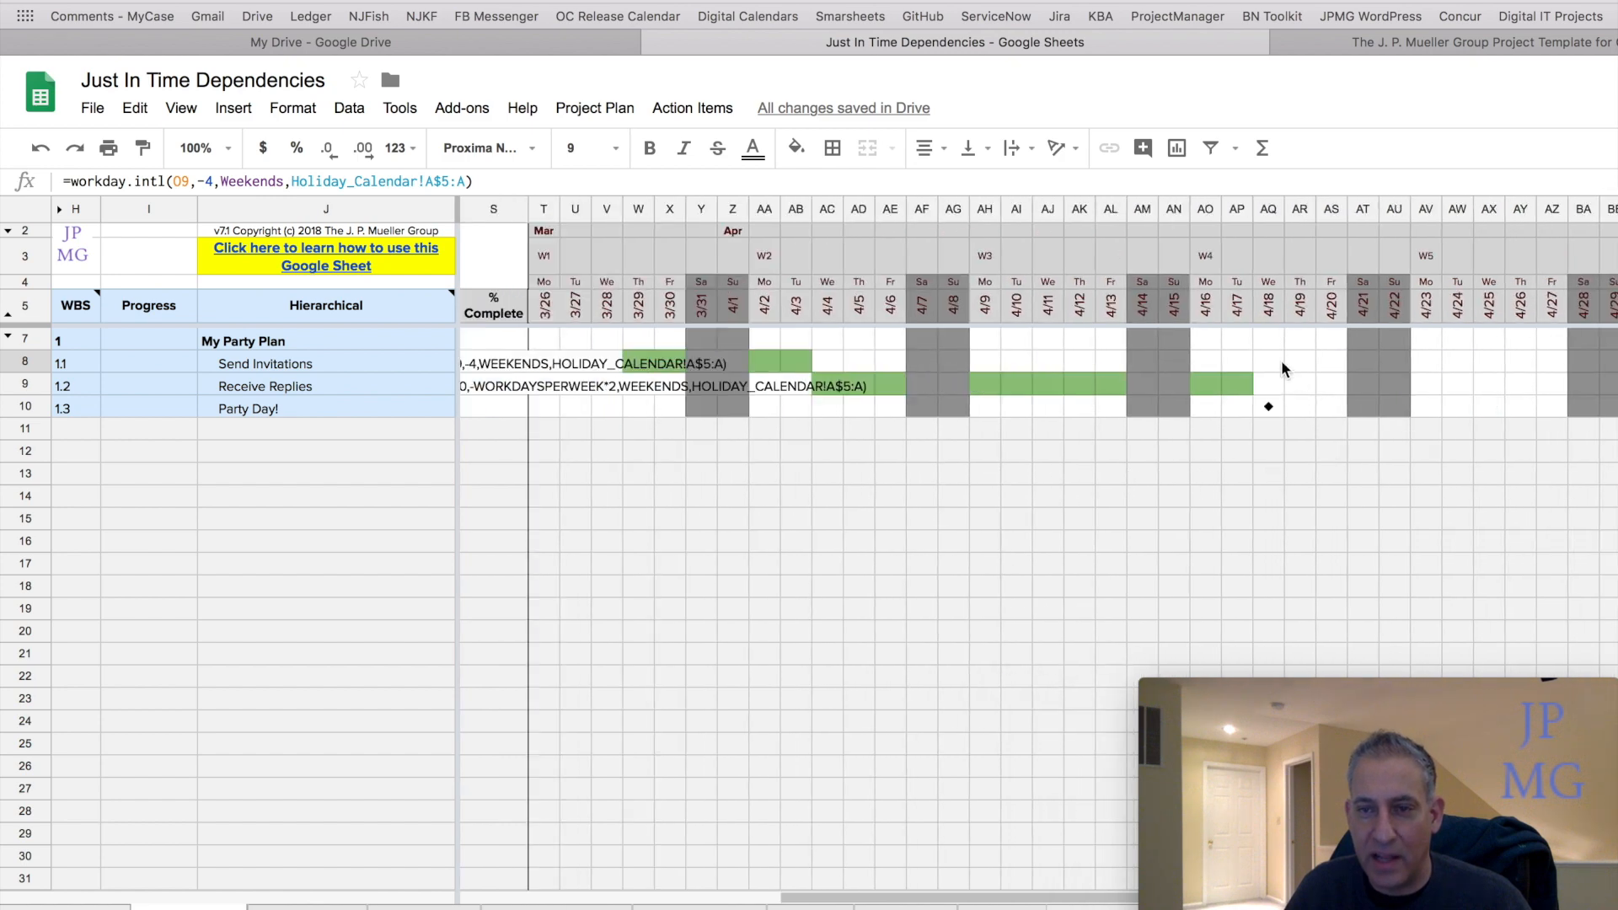
scroll(952, 427, "left", 6)
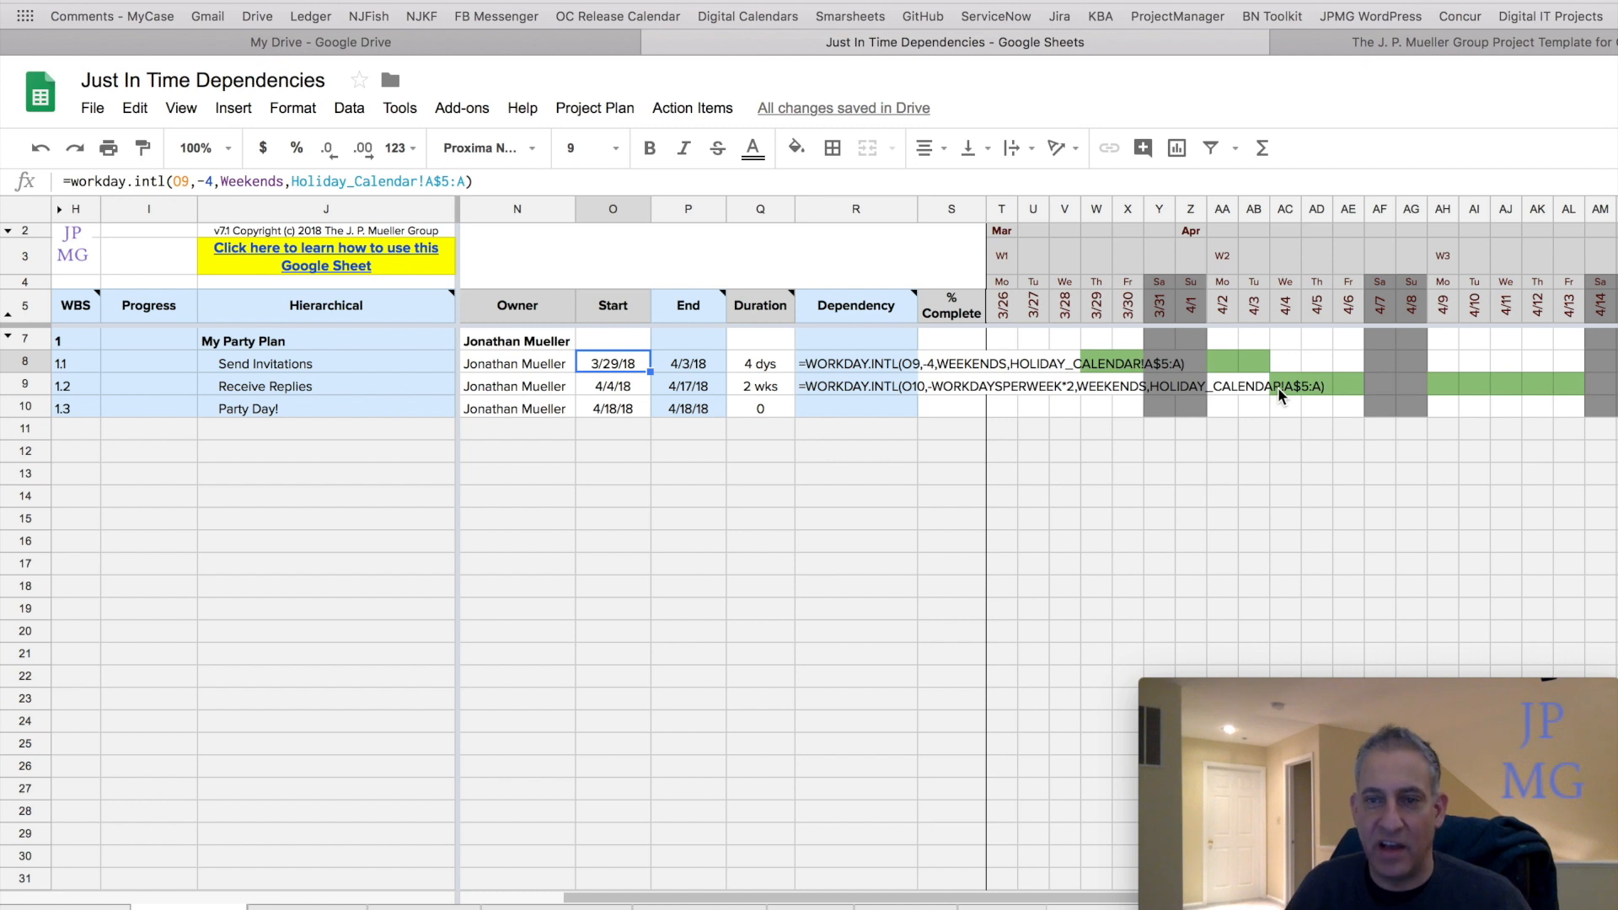
scroll(1277, 387, "right", 5)
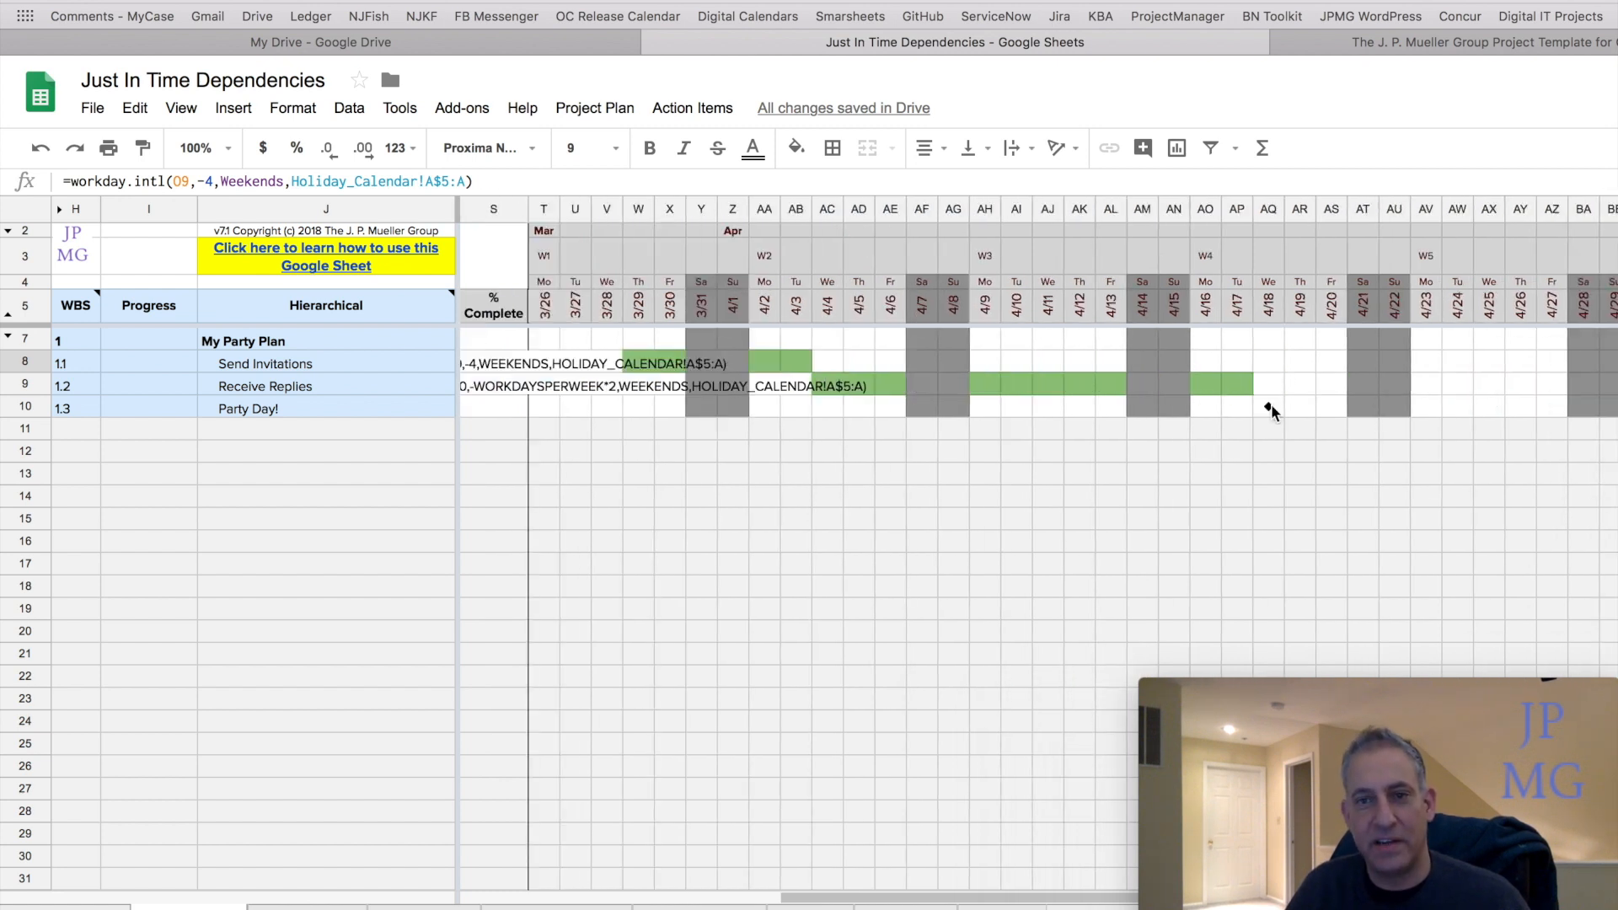
scroll(964, 449, "left", 5)
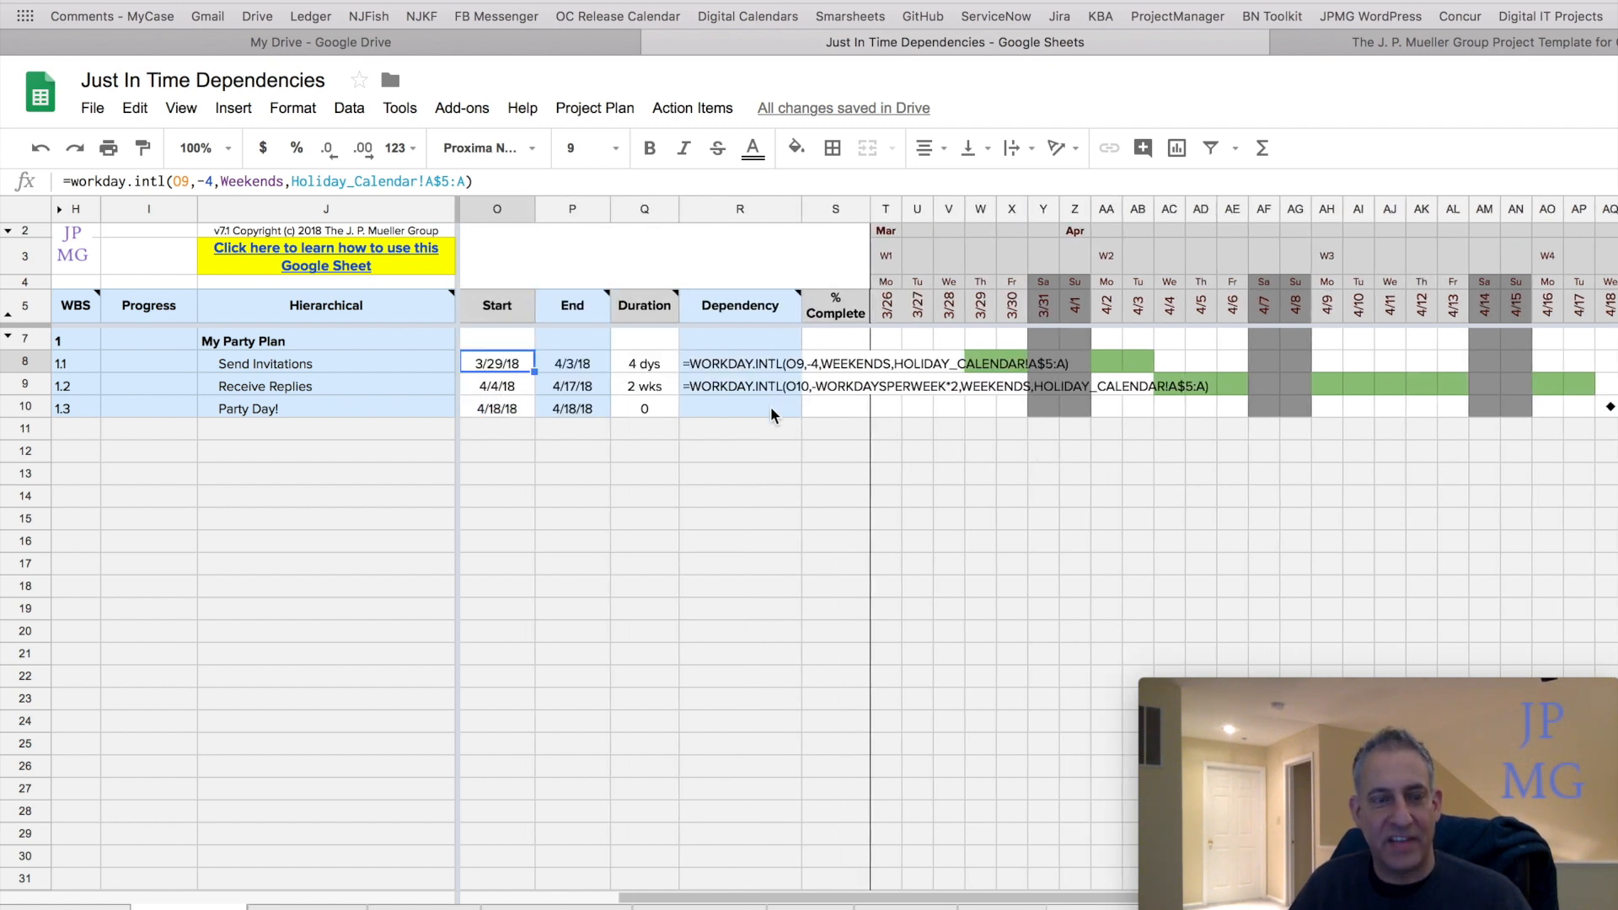
Enter 0 as the % Complete for Send Invitations and Receive Replies.
left_click(713, 367)
left_click(707, 383)
left_click(708, 367)
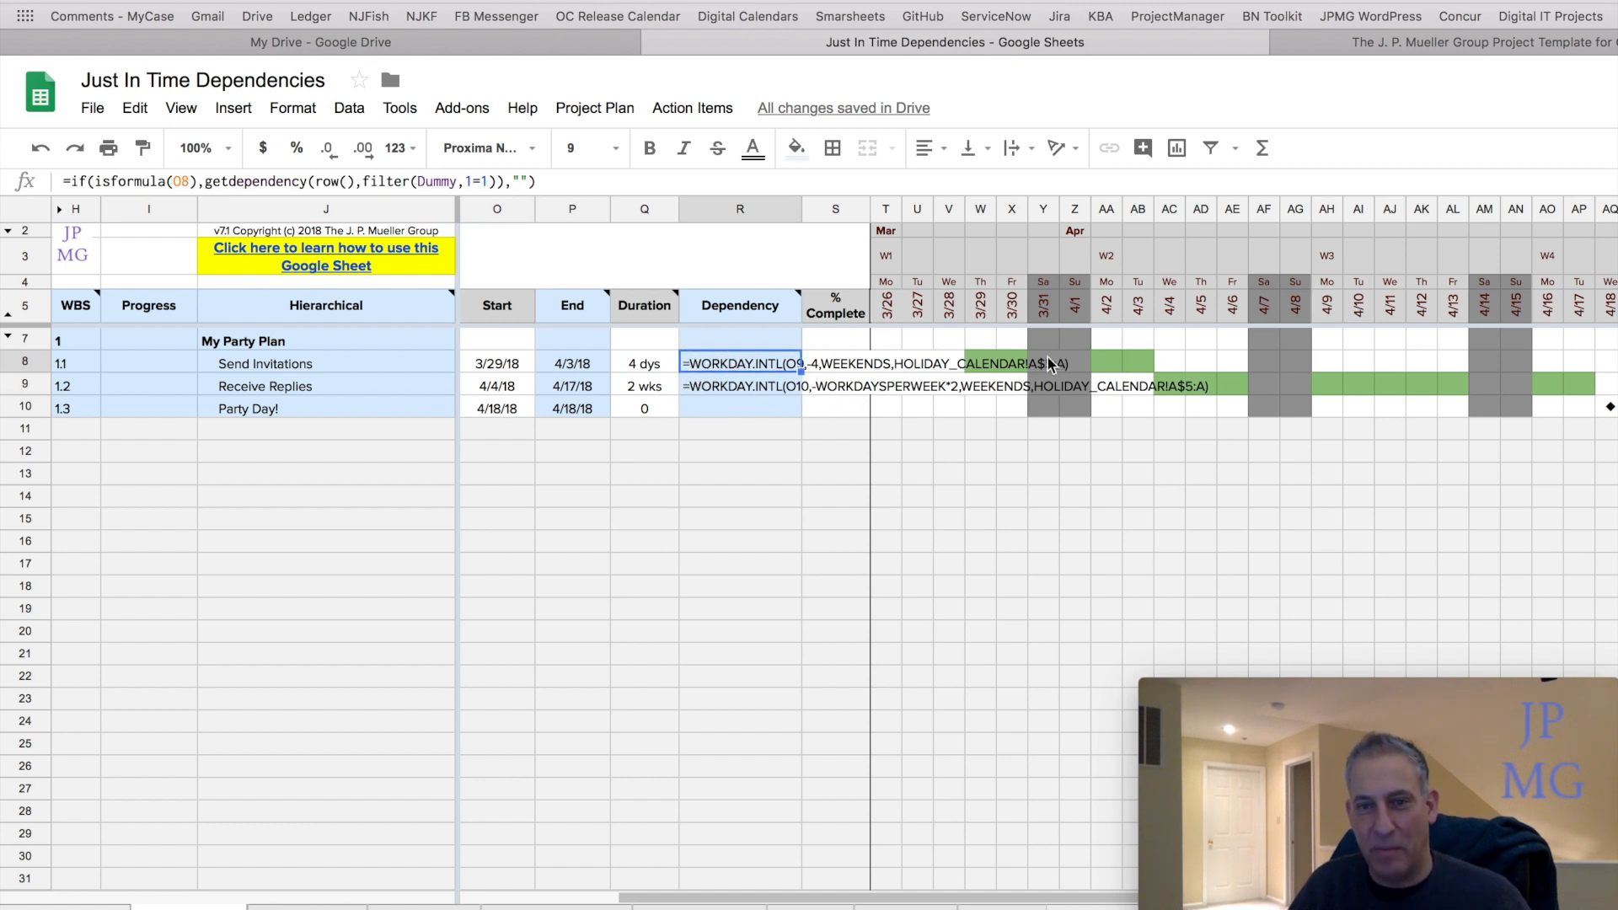
left_click(834, 367)
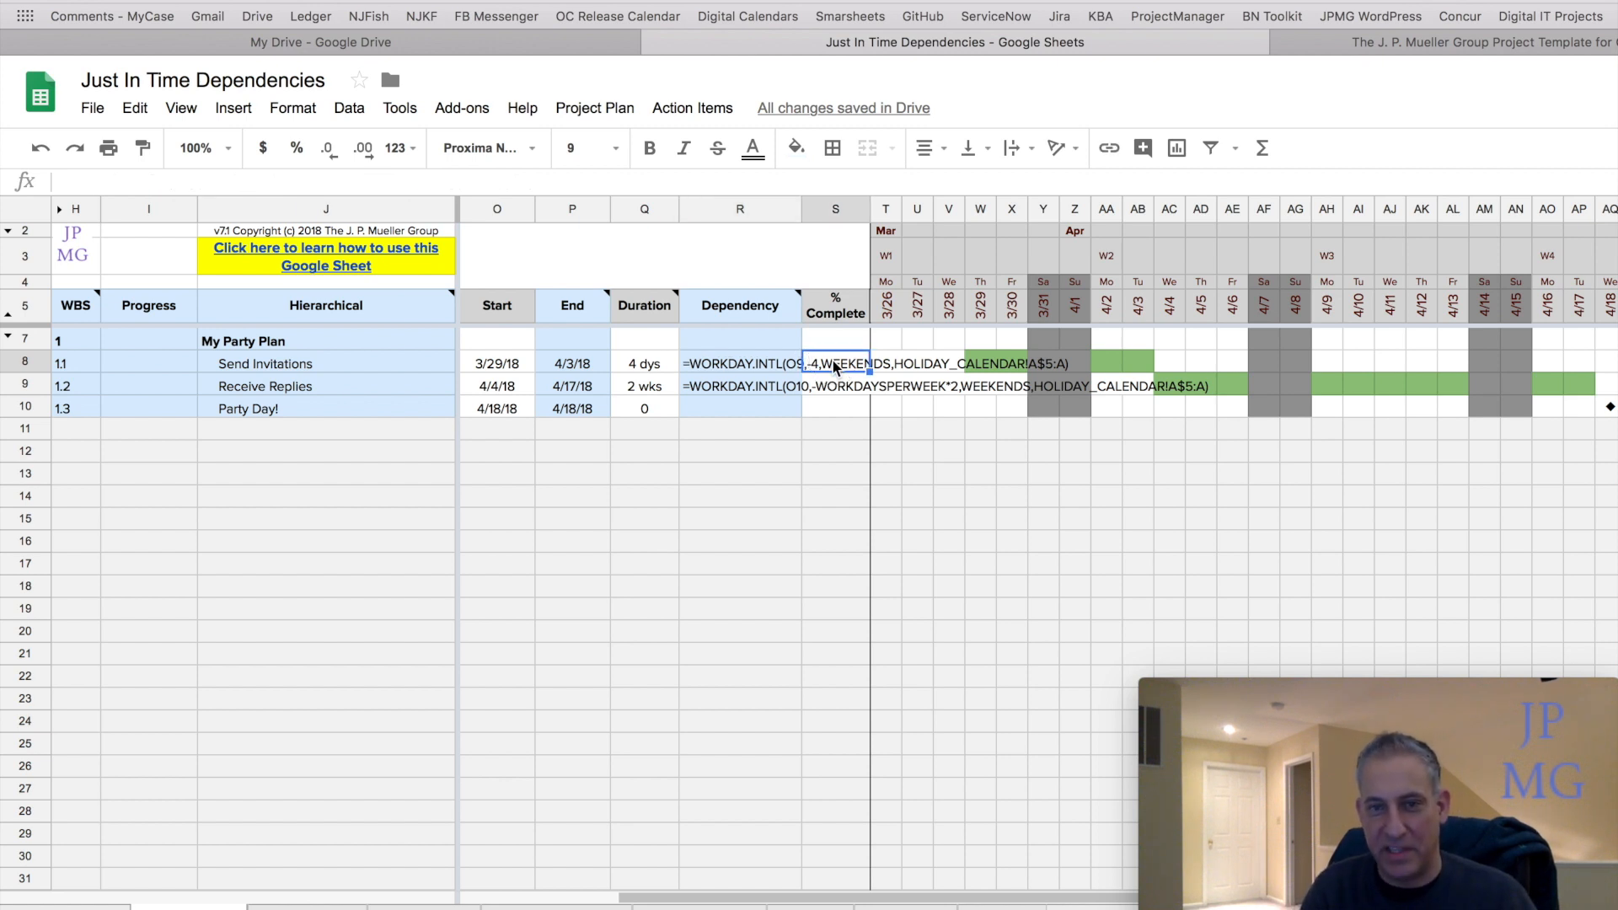
type("0")
key("Return")
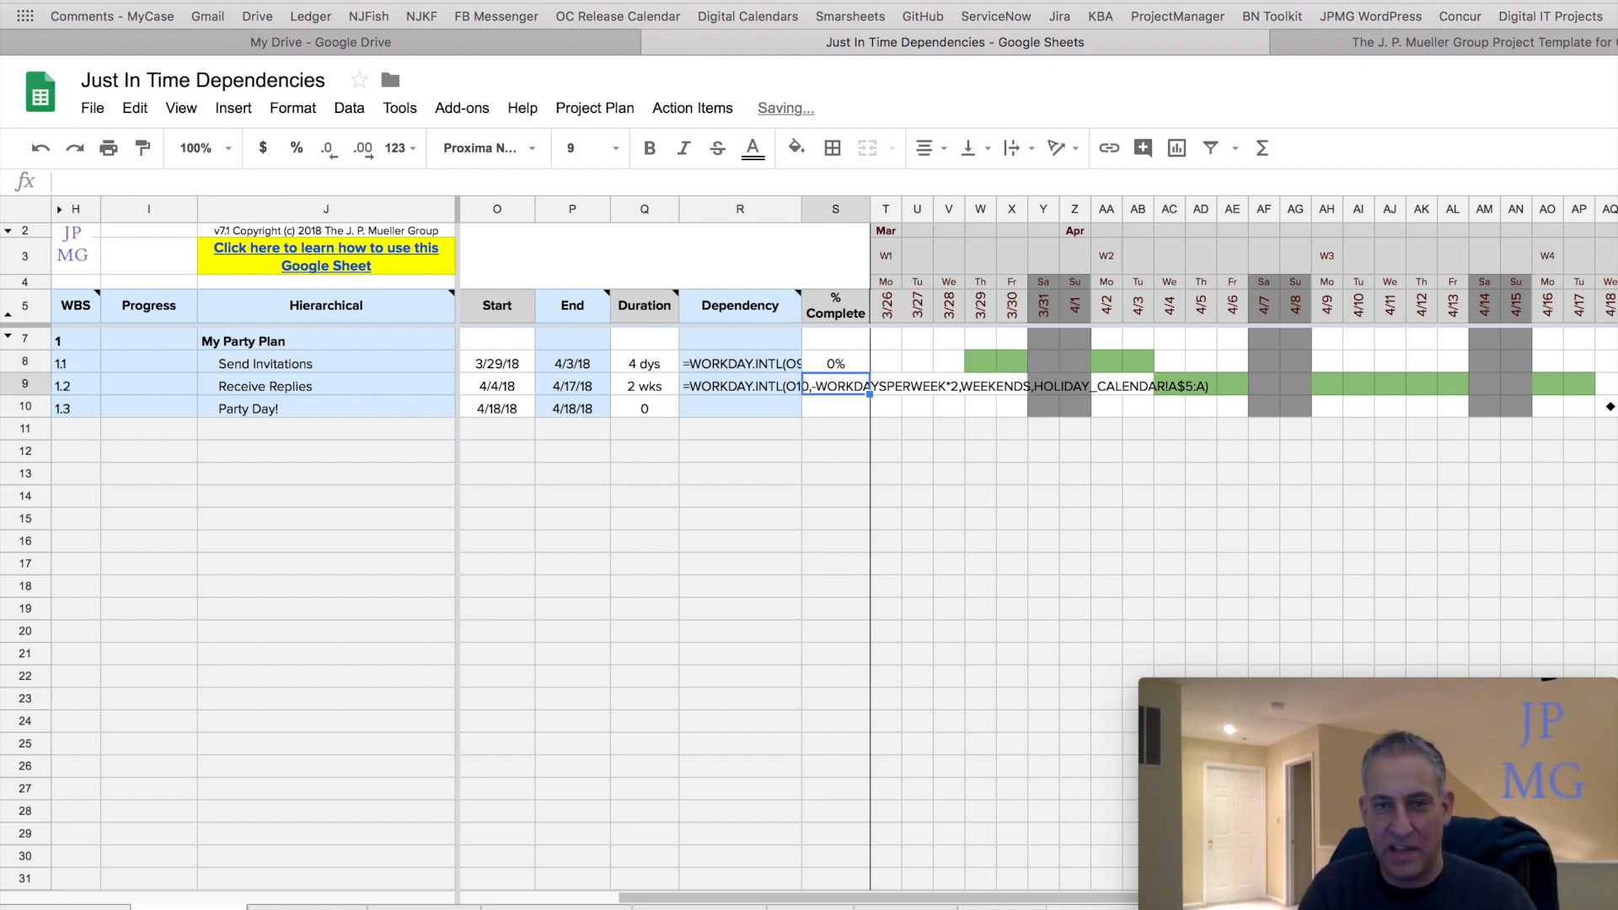
type("0")
key("Return")
Set the Send Invitations % Complete to 25.
key("Up")
key("Up")
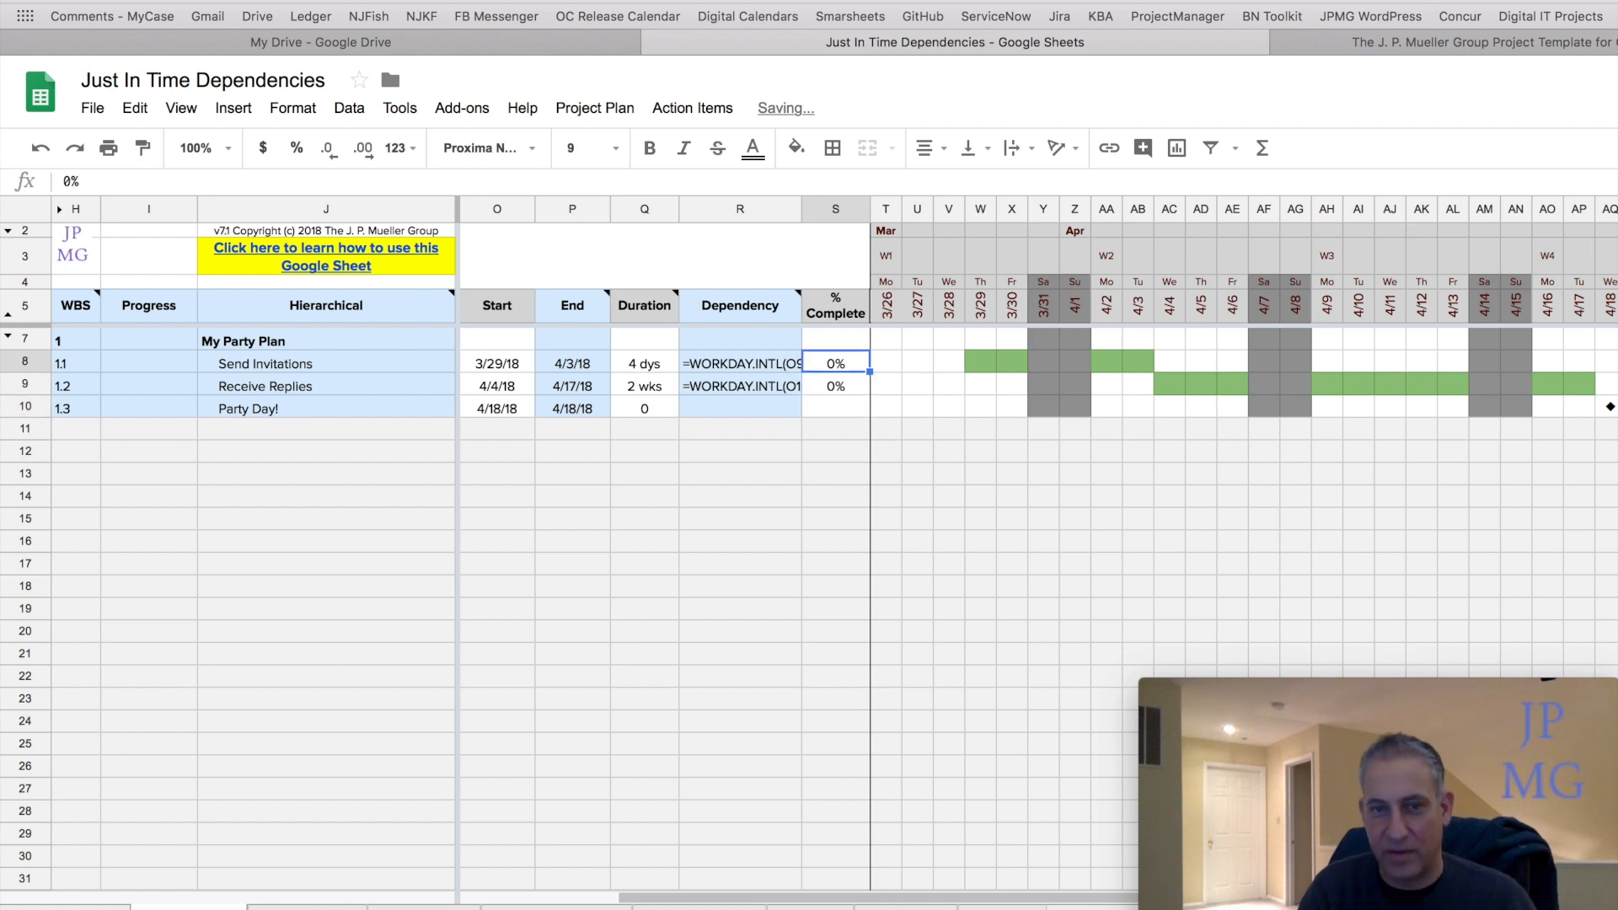
type("10")
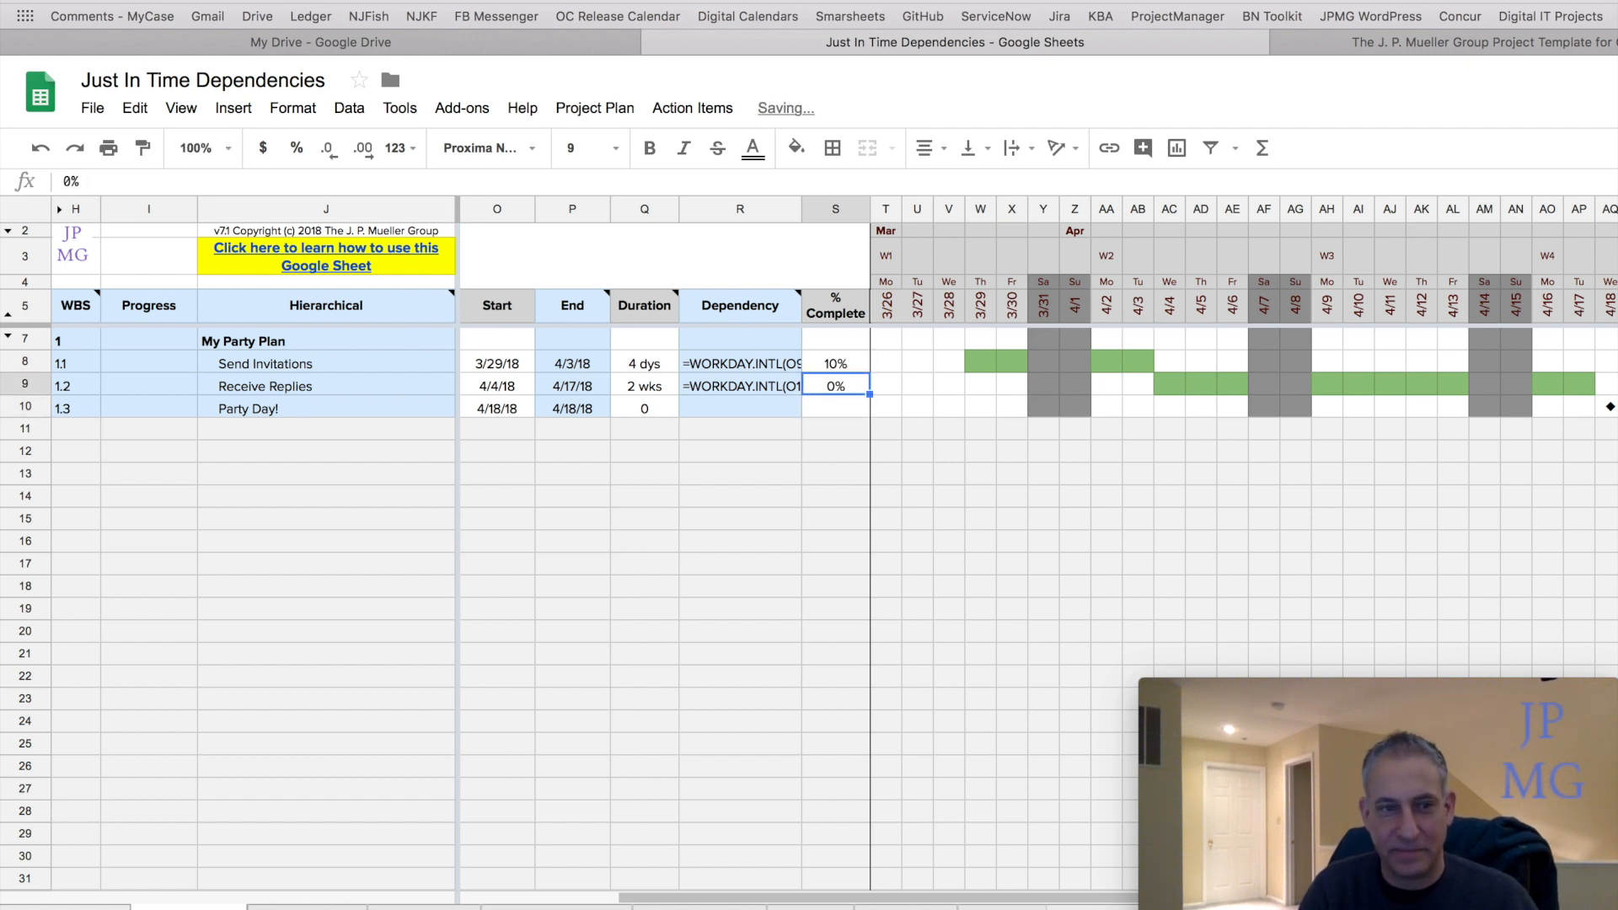
key("Return")
key("Up")
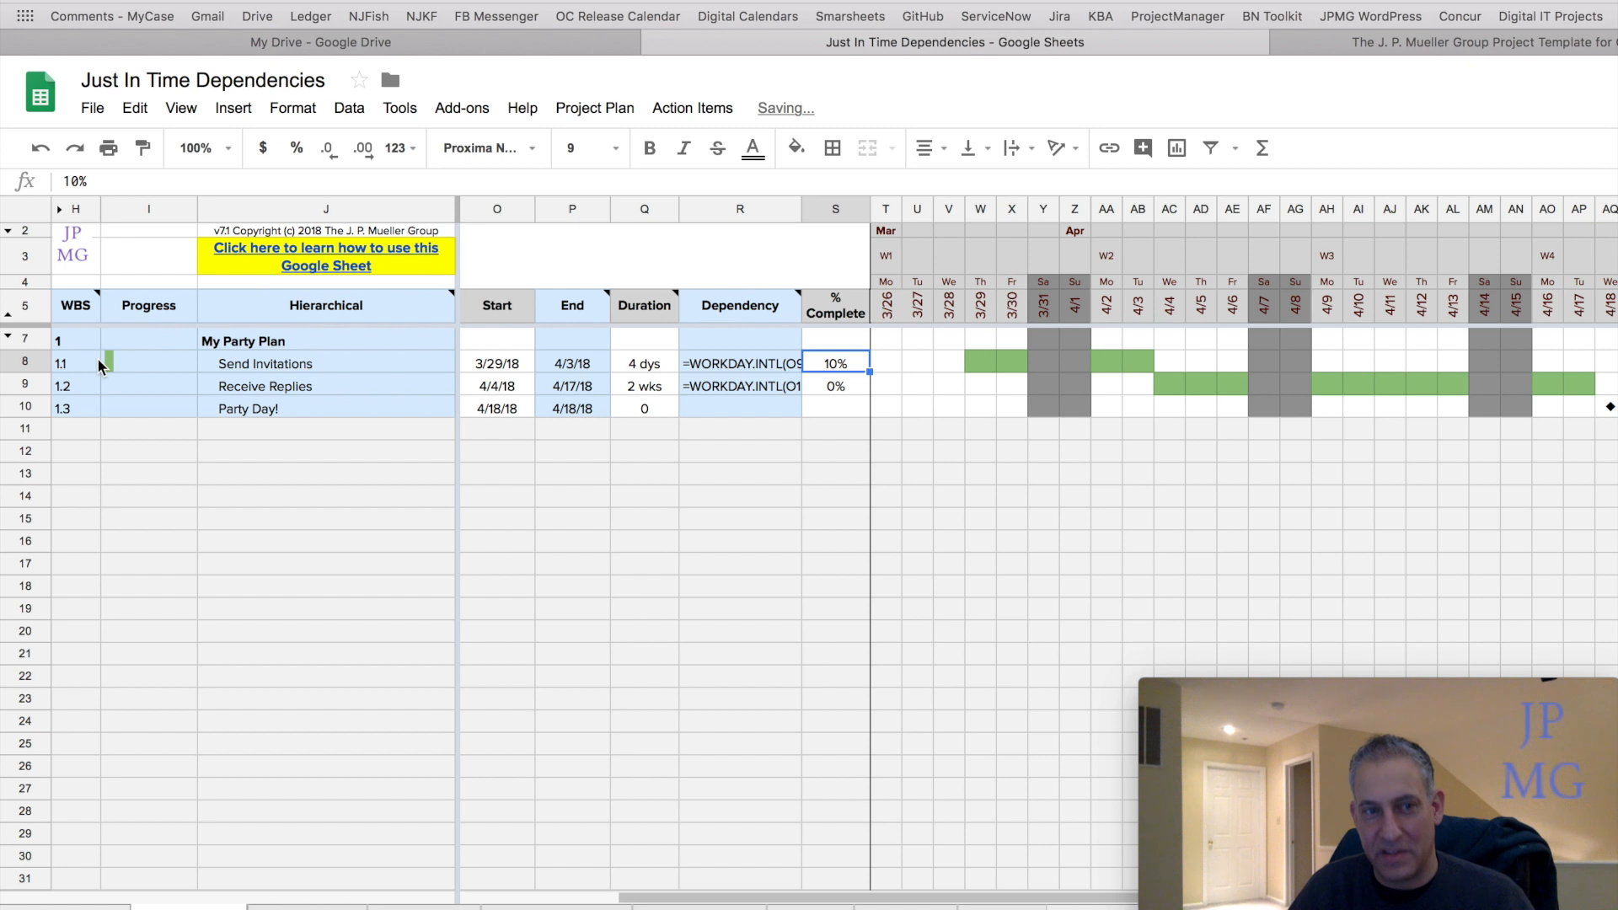
type("25")
key("Return")
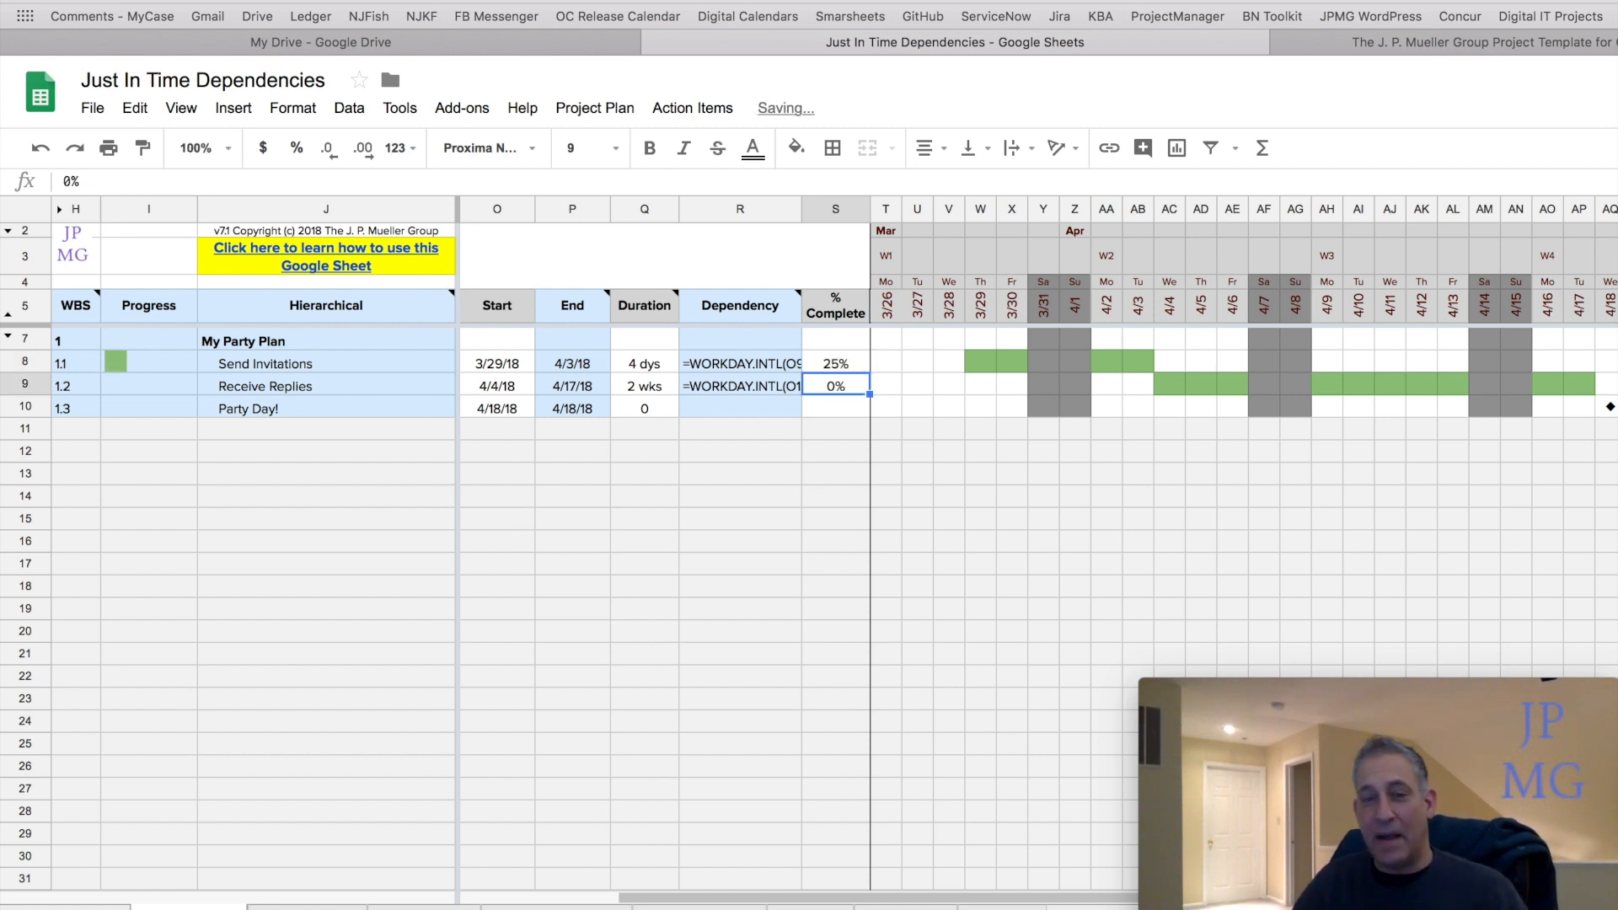